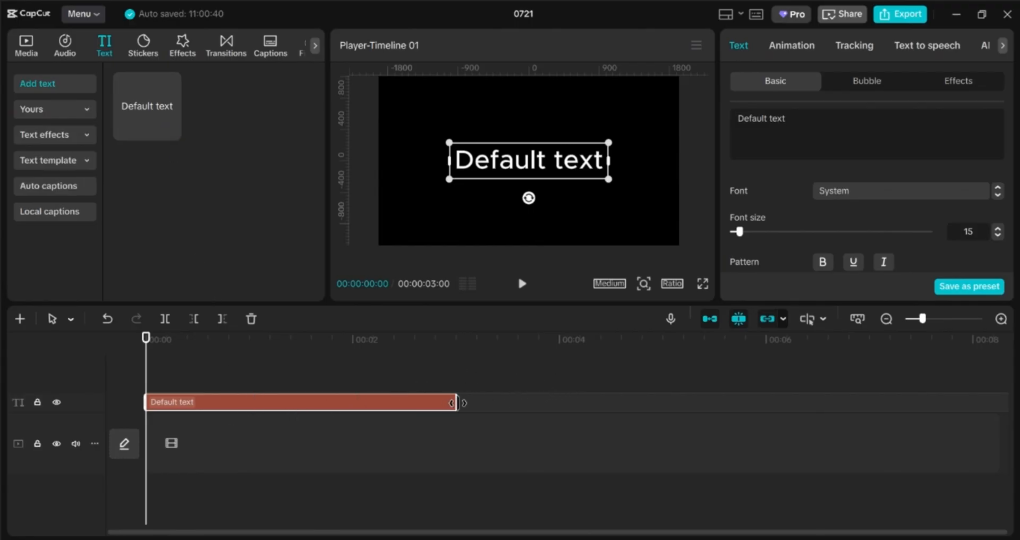
- Extend the default text clip on the timeline and trim its end so it lasts exactly 30 seconds
drag(457, 402, 477, 392)
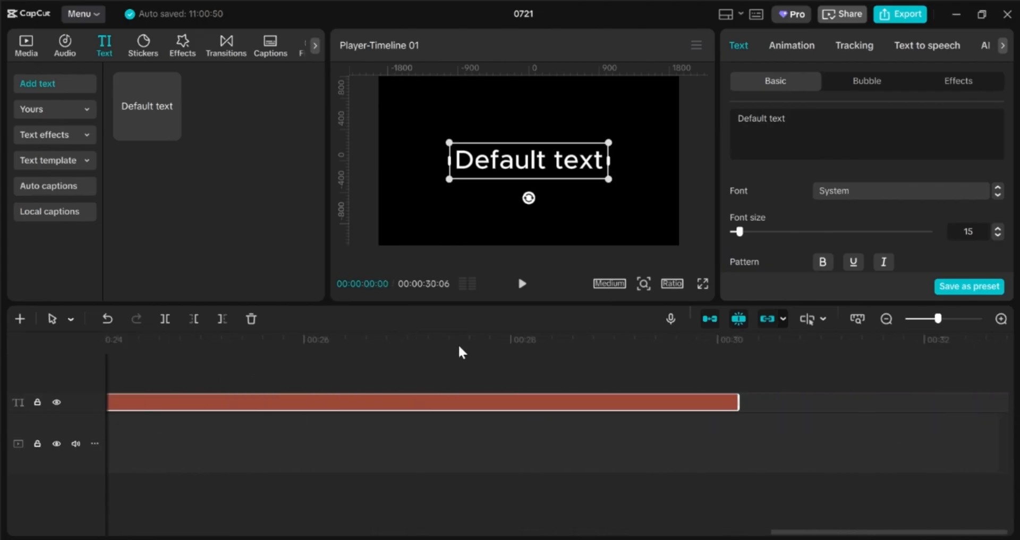
click(717, 339)
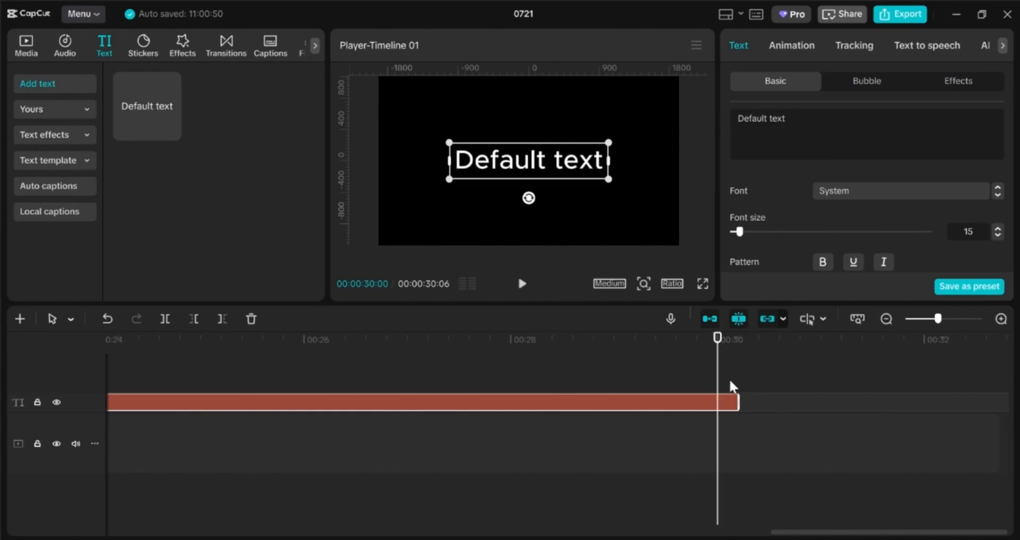
key(w)
click(859, 319)
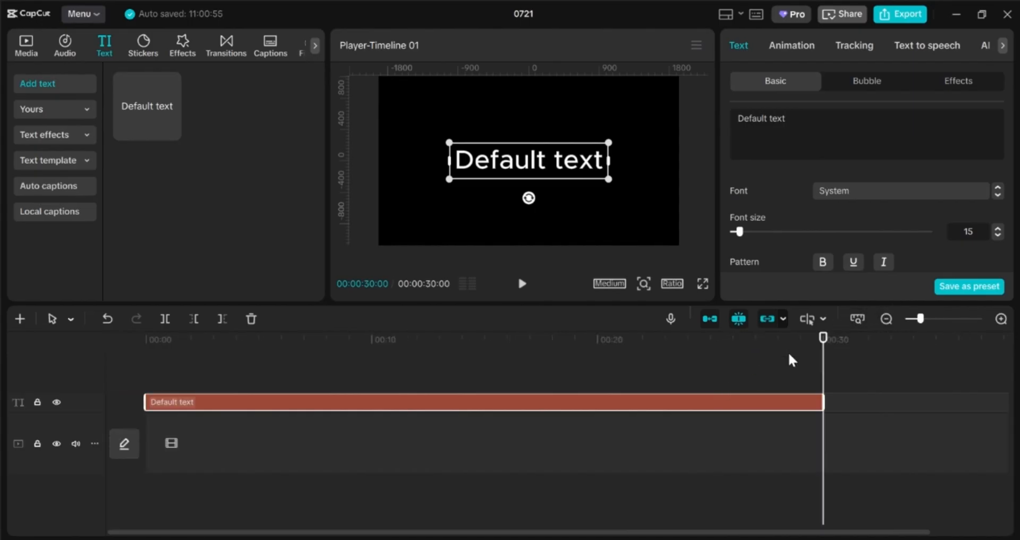
- Replace the text with a lowercase "o" and enlarge it to font size 167, centred in the frame as a large ring
triple_click(804, 124)
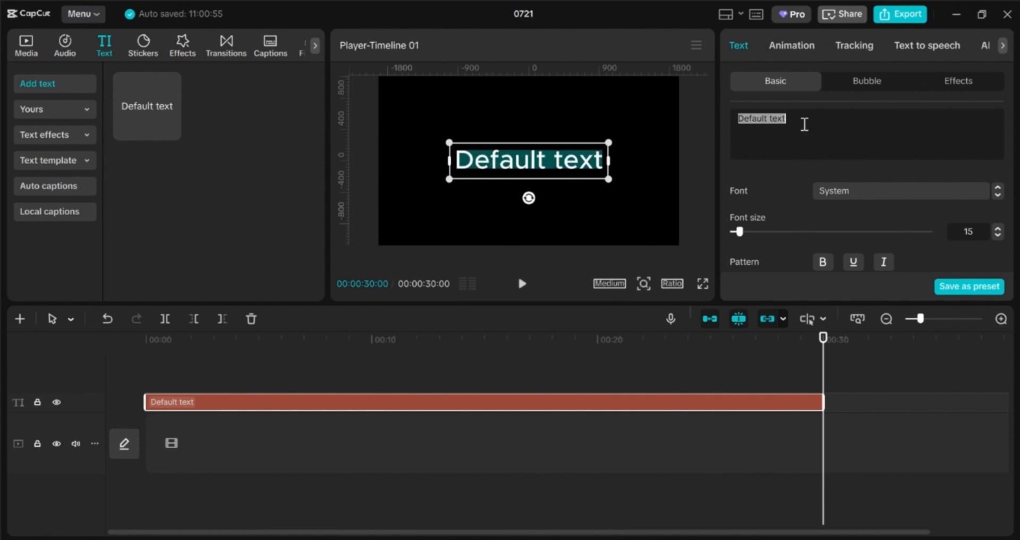
text(O)
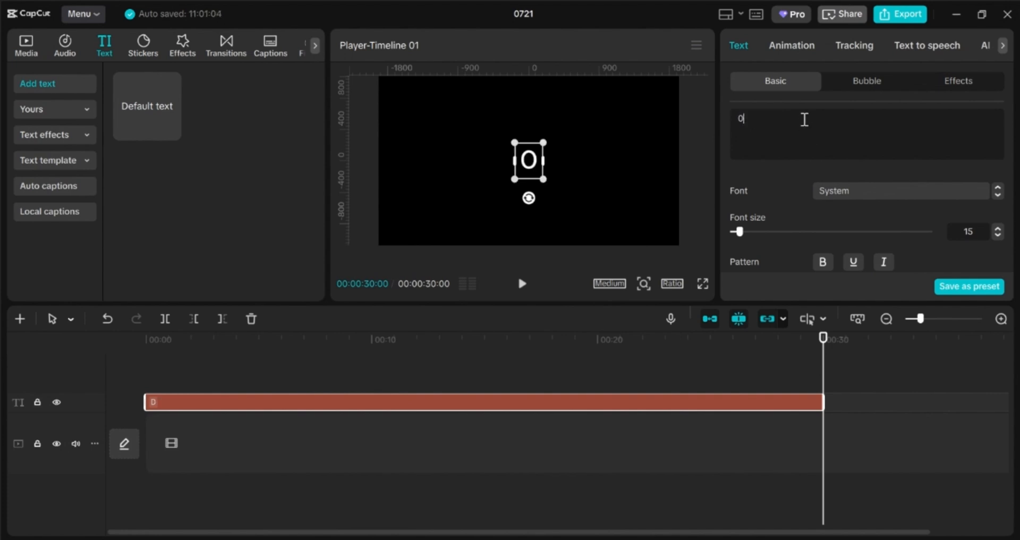
key(BackSpace)
text(o)
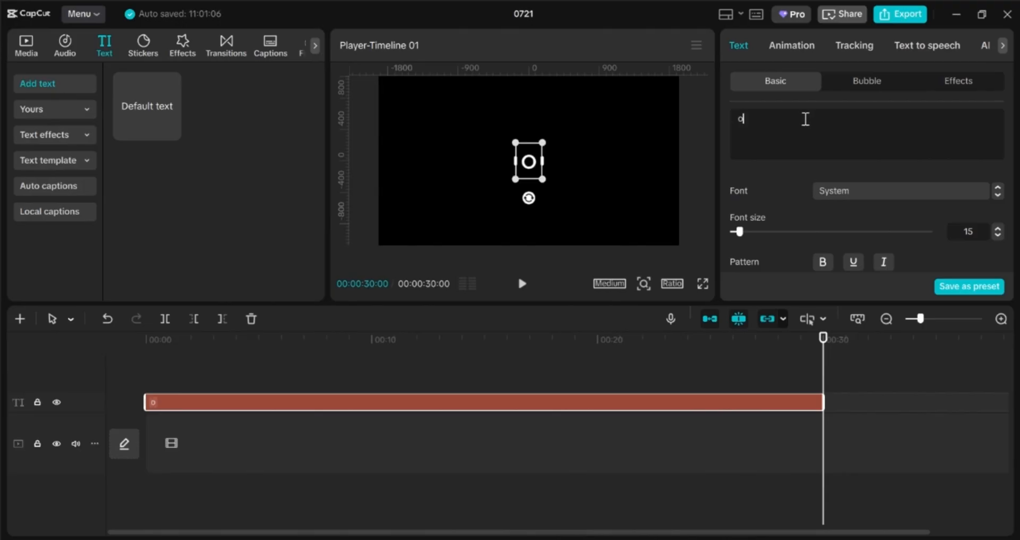
drag(752, 232, 841, 244)
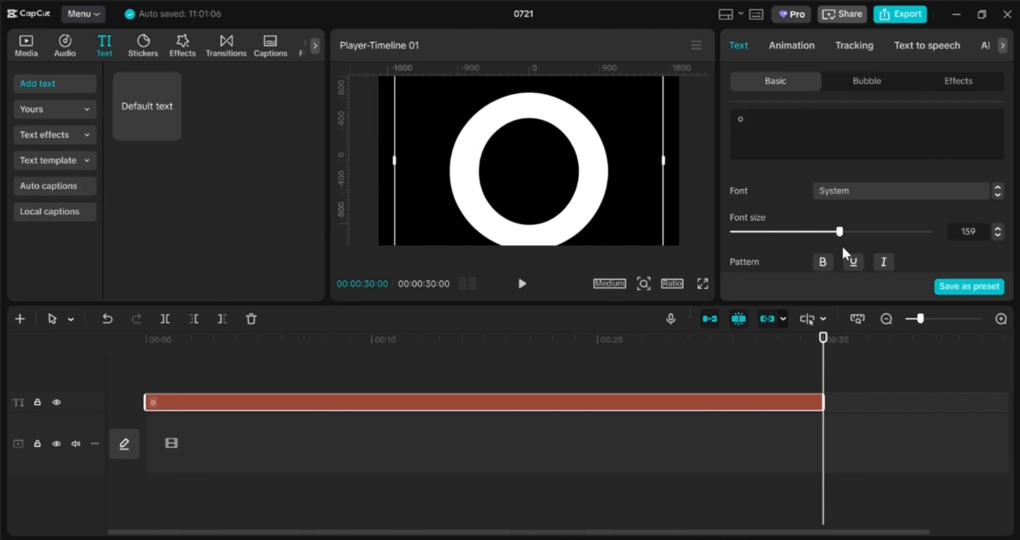
drag(562, 215, 560, 205)
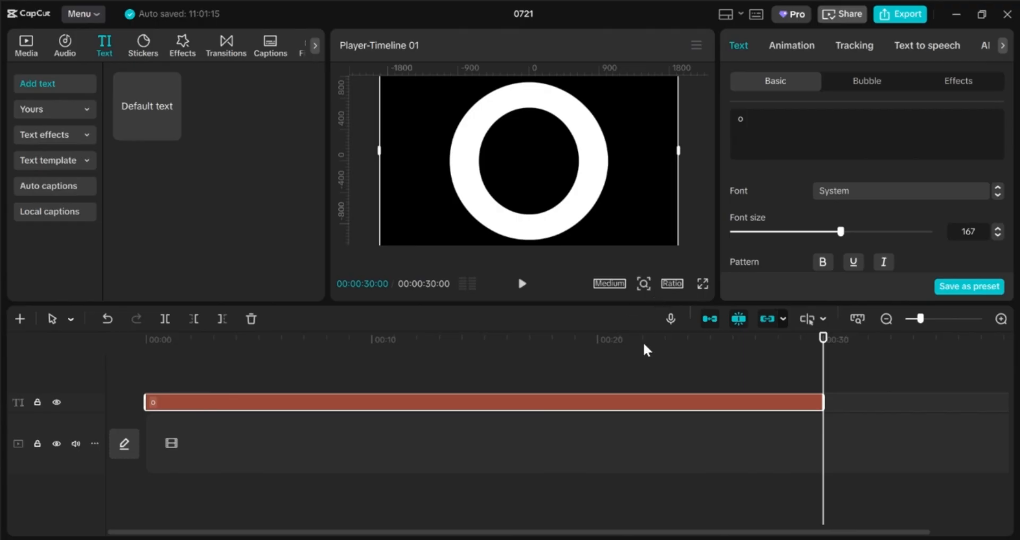
- Apply the Clock wipe In animation to the ring text with a 30.0 s duration and preview the wipe
click(805, 46)
click(779, 113)
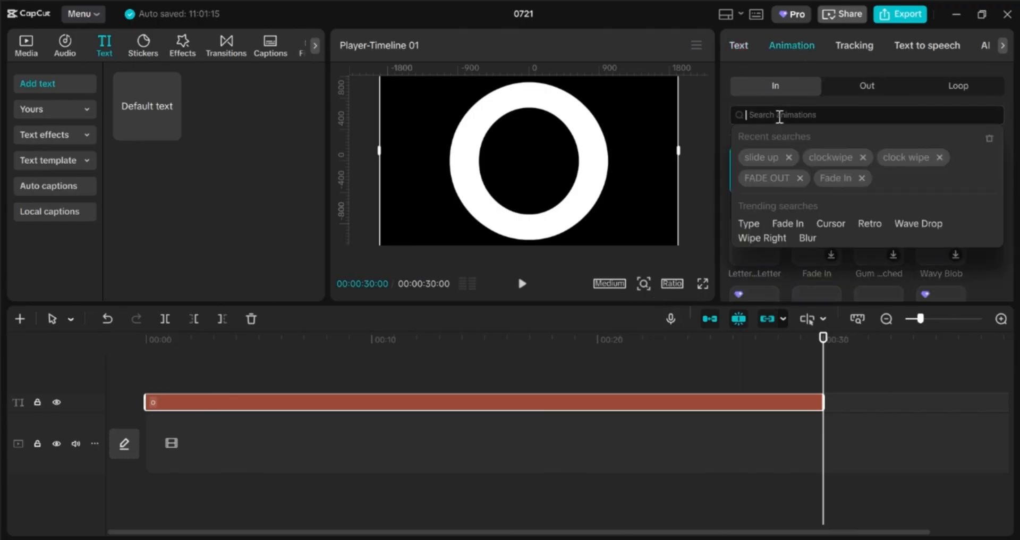
click(818, 156)
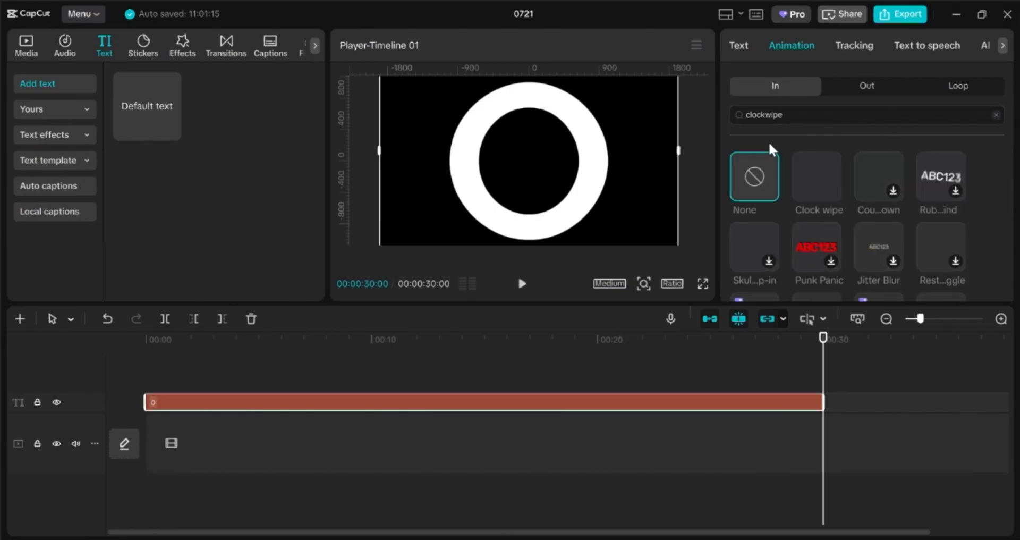
click(822, 178)
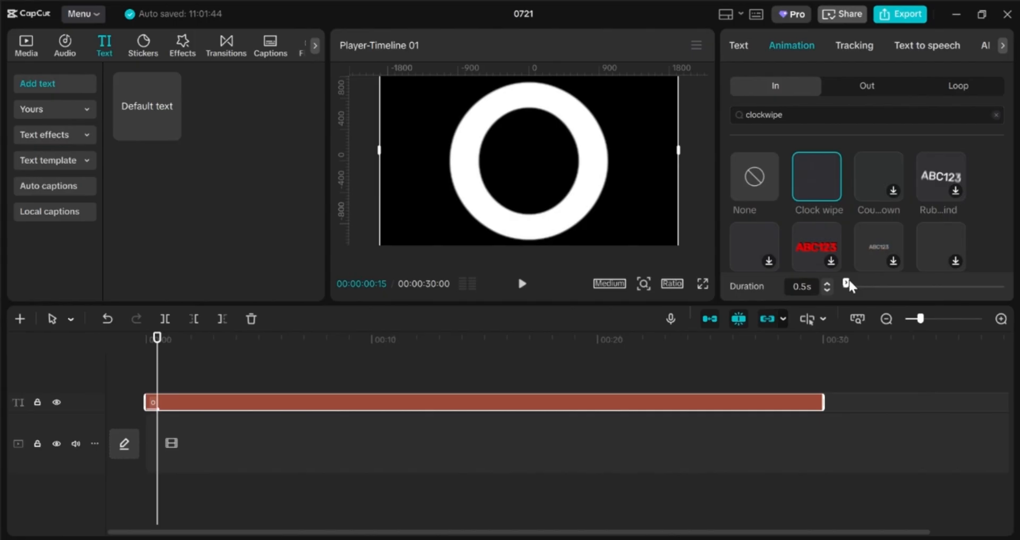
drag(849, 282, 954, 280)
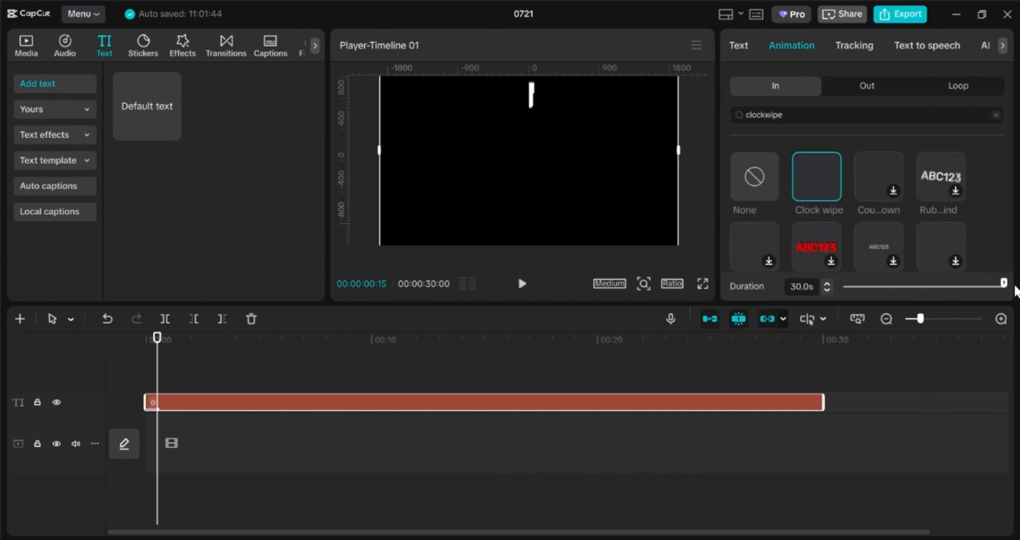
click(522, 291)
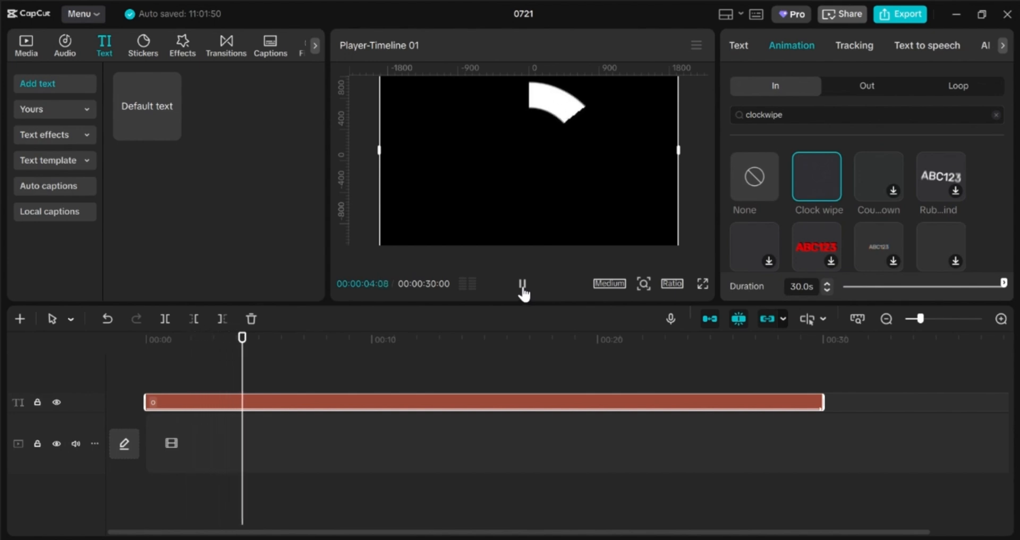
click(271, 365)
click(445, 351)
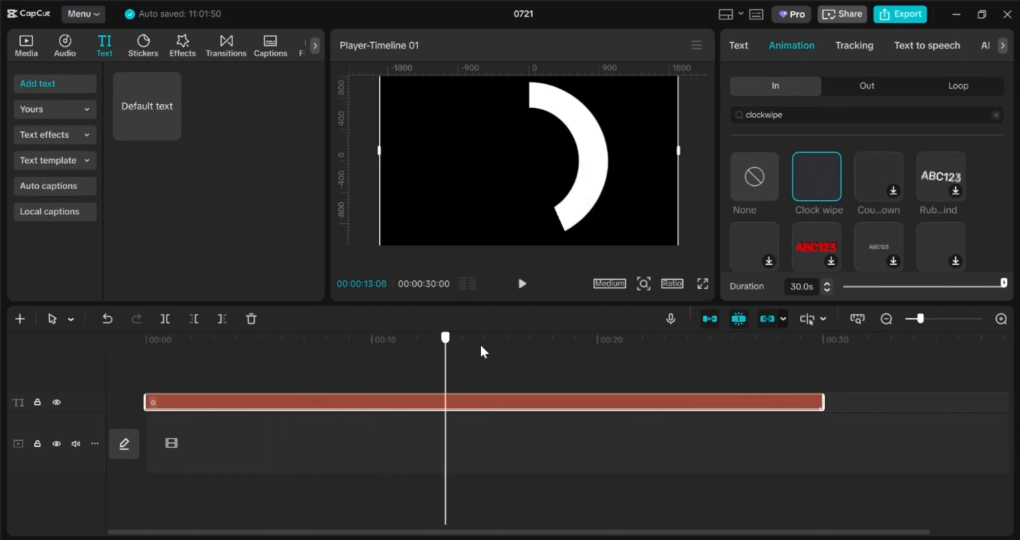
drag(482, 351, 815, 368)
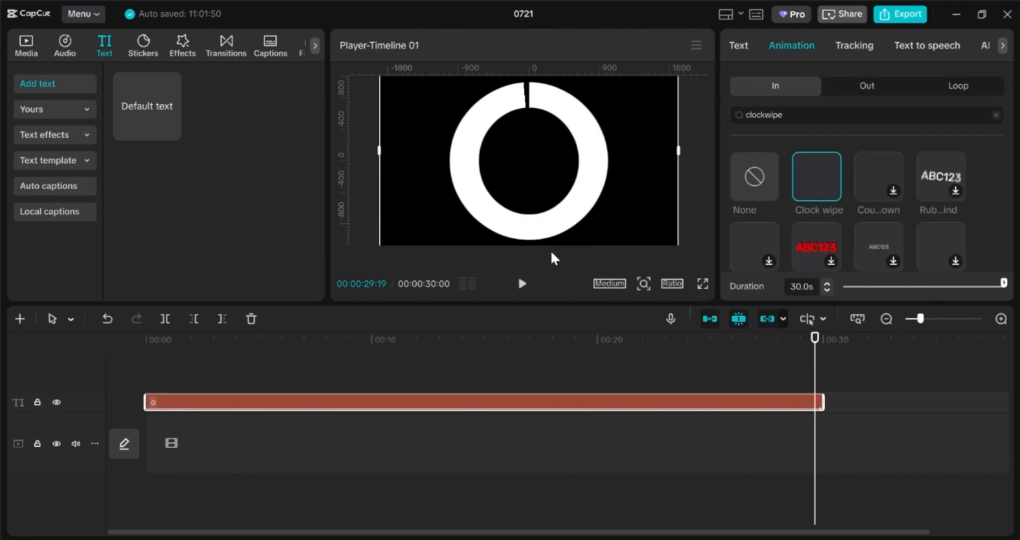
- Turn the animated ring text into a compound clip and check the wipe near the end of the clip
right_click(705, 403)
click(806, 444)
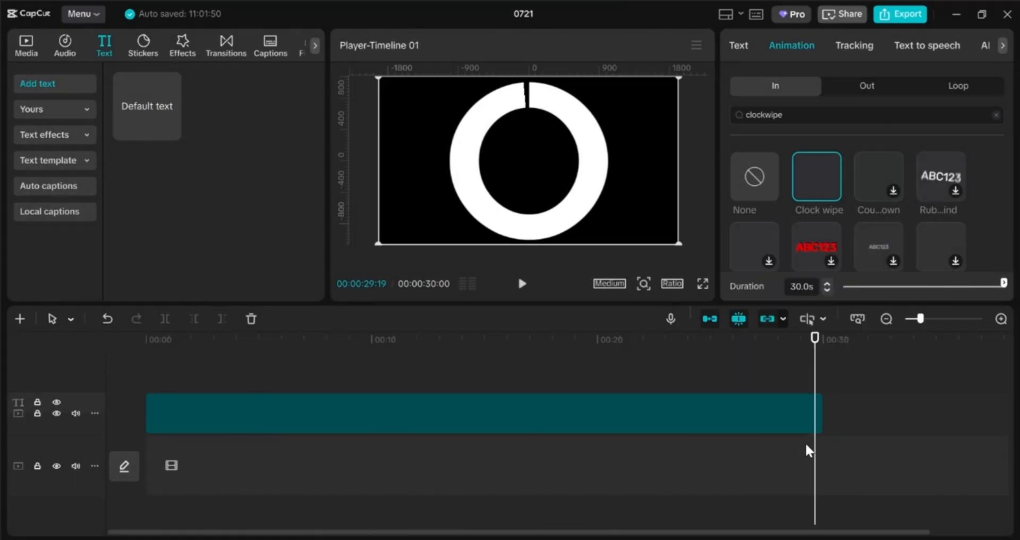
mouse_move(812, 377)
mouse_down()
mouse_move(730, 377)
mouse_move(825, 381)
mouse_move(774, 377)
mouse_move(823, 369)
mouse_up()
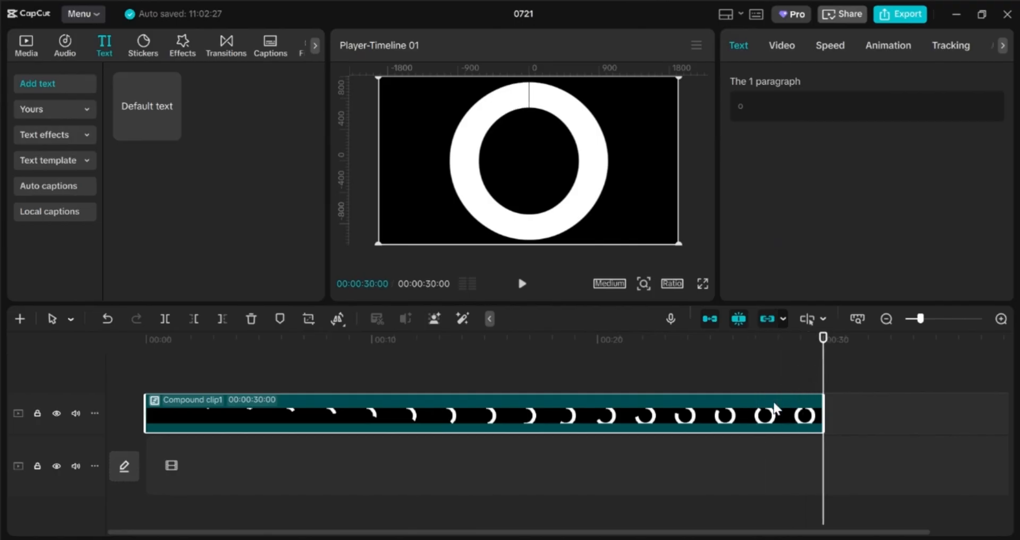
drag(823, 357, 691, 375)
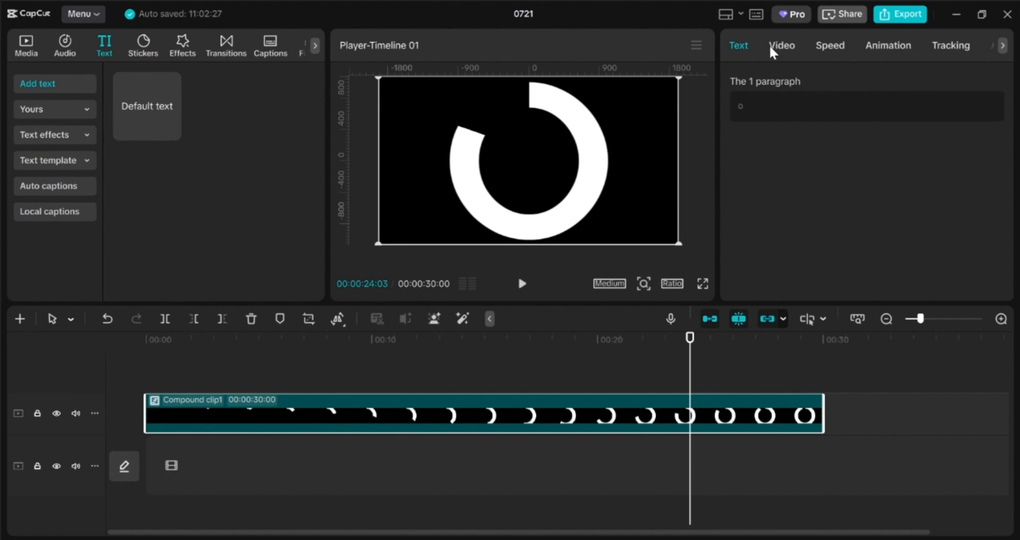
- Add a Circle mask to the compound clip and enlarge it to about 755 wide so only a thin ring shows
click(787, 46)
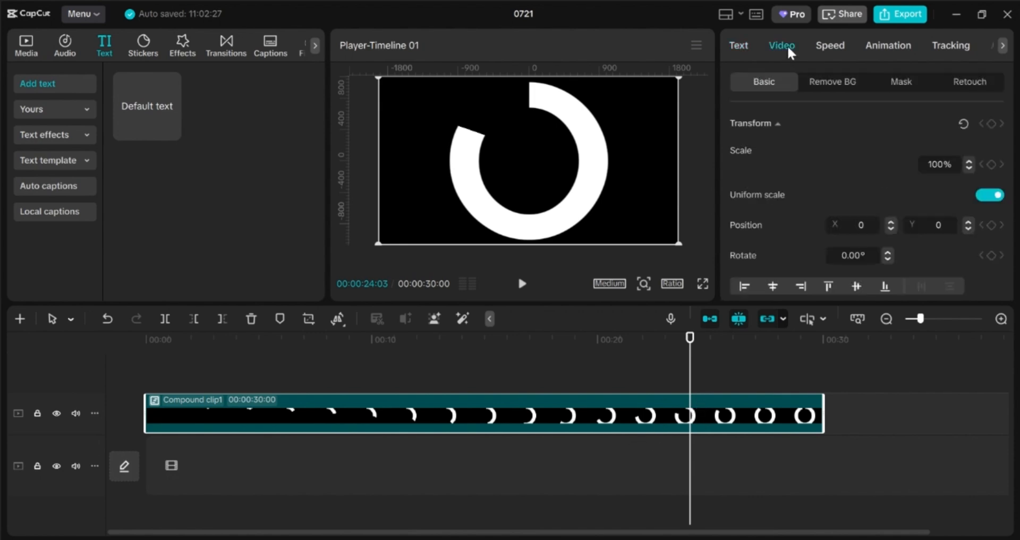
click(900, 83)
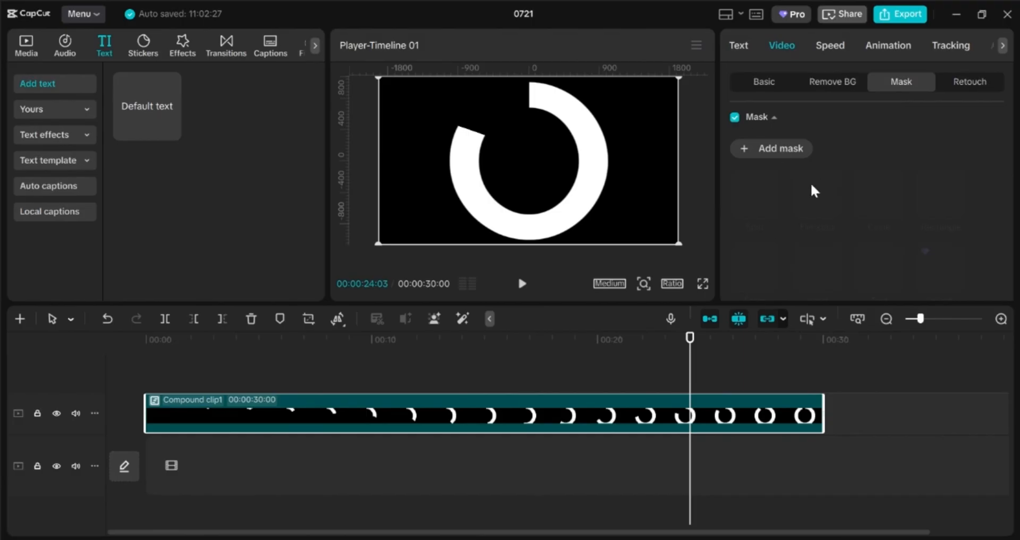
click(764, 150)
click(880, 194)
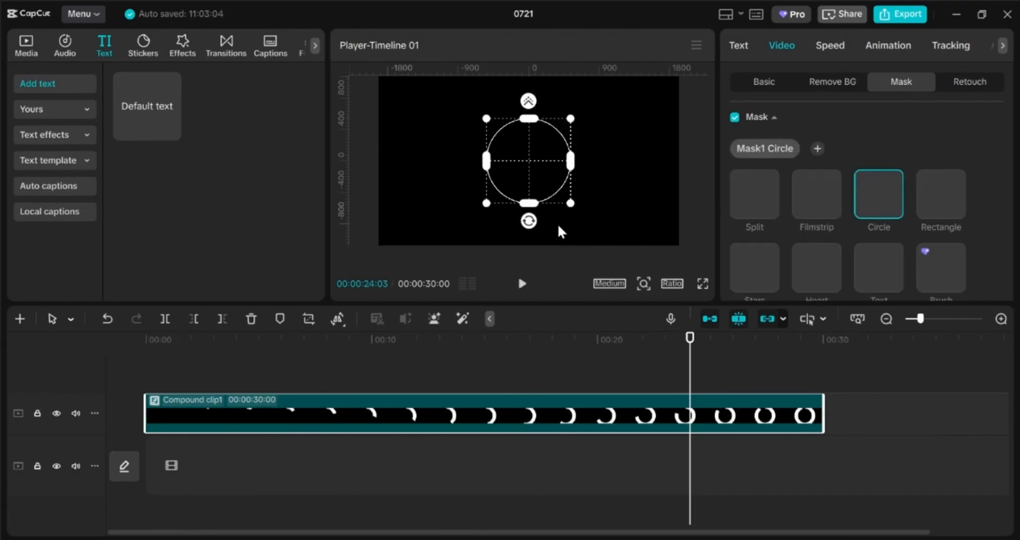
drag(571, 204, 588, 219)
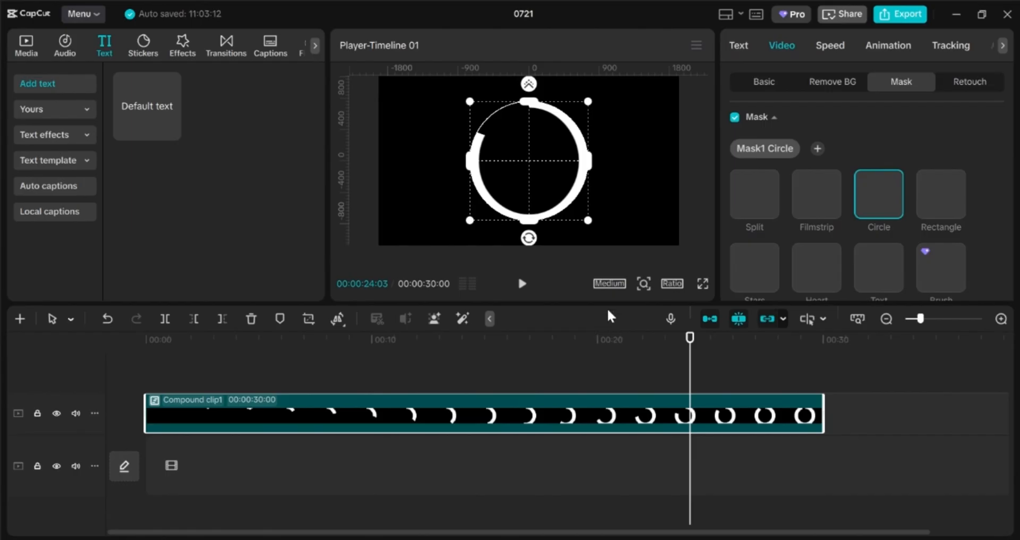
drag(731, 354, 835, 354)
click(734, 468)
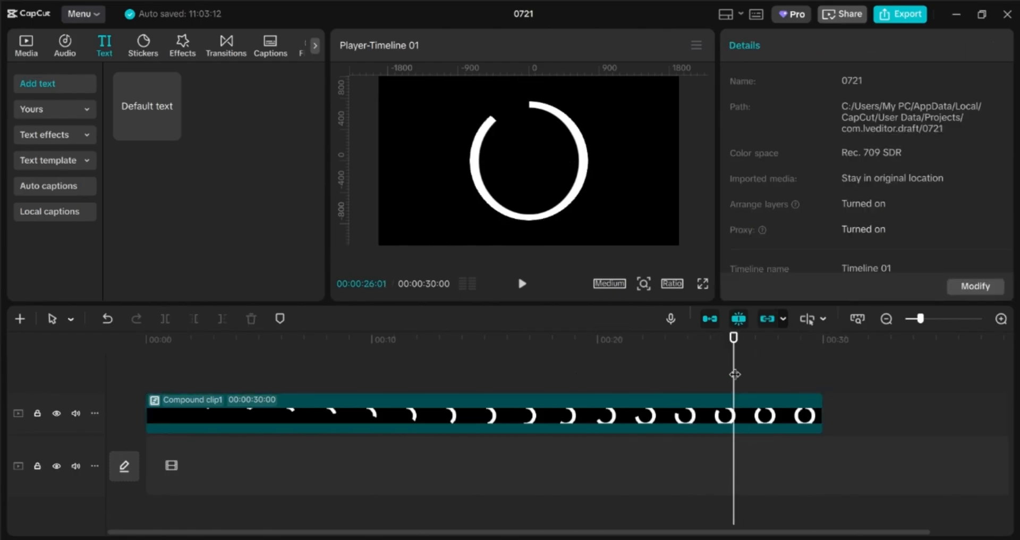
drag(734, 374, 844, 369)
- Fine-tune the compound clip's circle mask height to 758 so the ring's thickness is even
click(748, 399)
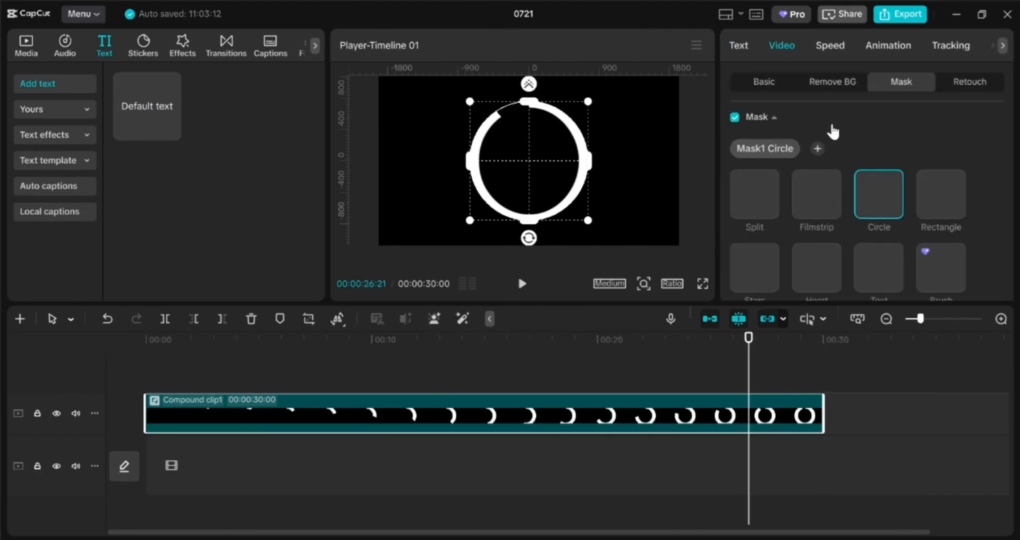
scroll(916, 228, down, 5)
mouse_move(963, 224)
mouse_down()
mouse_move(960, 217)
mouse_move(961, 232)
mouse_up()
click(962, 227)
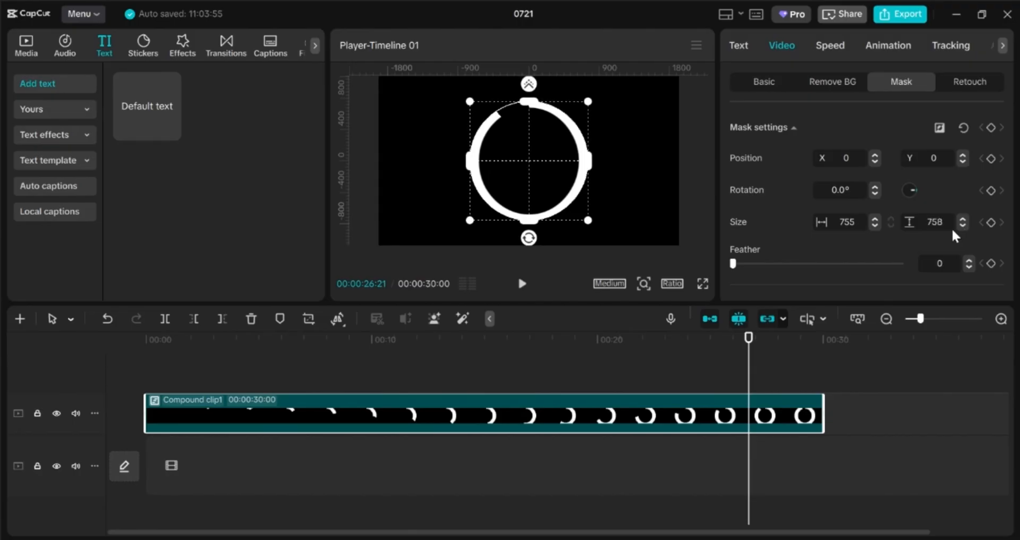
drag(277, 381, 725, 419)
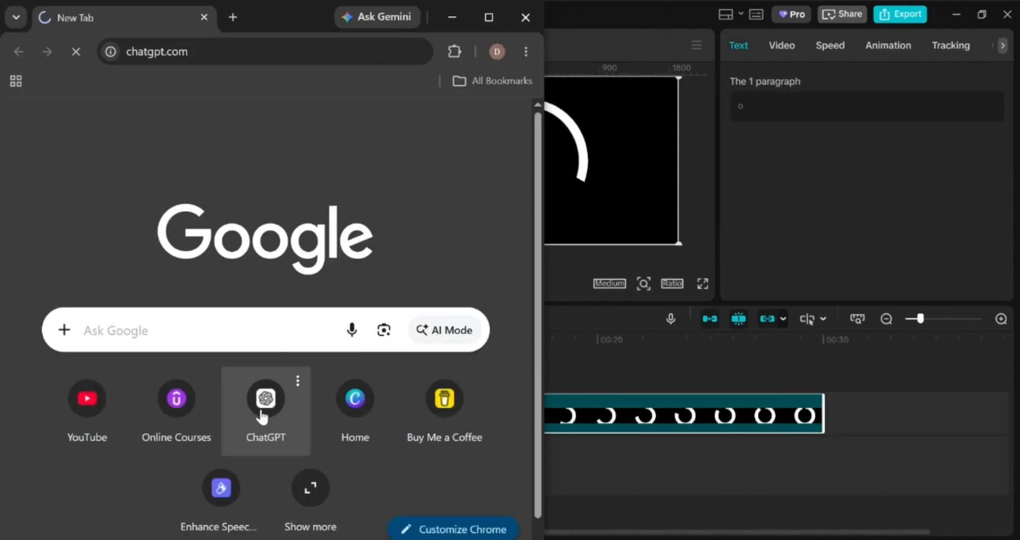
- Switch to ChatGPT in the browser and ask it to "create an srt file for a 30 secs countdown"
click(262, 416)
text(creat)
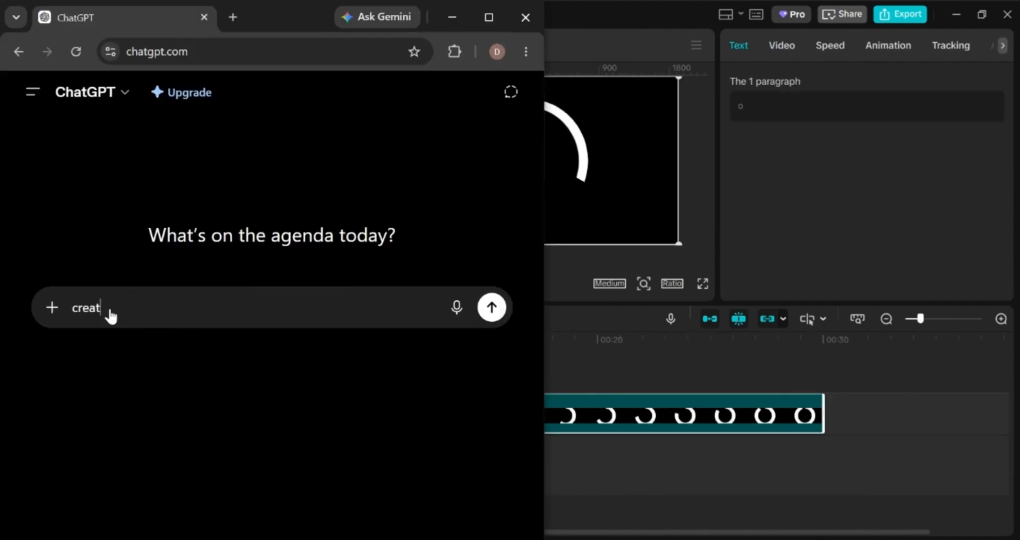
text(e an srt file for a 30 secs countdown timer)
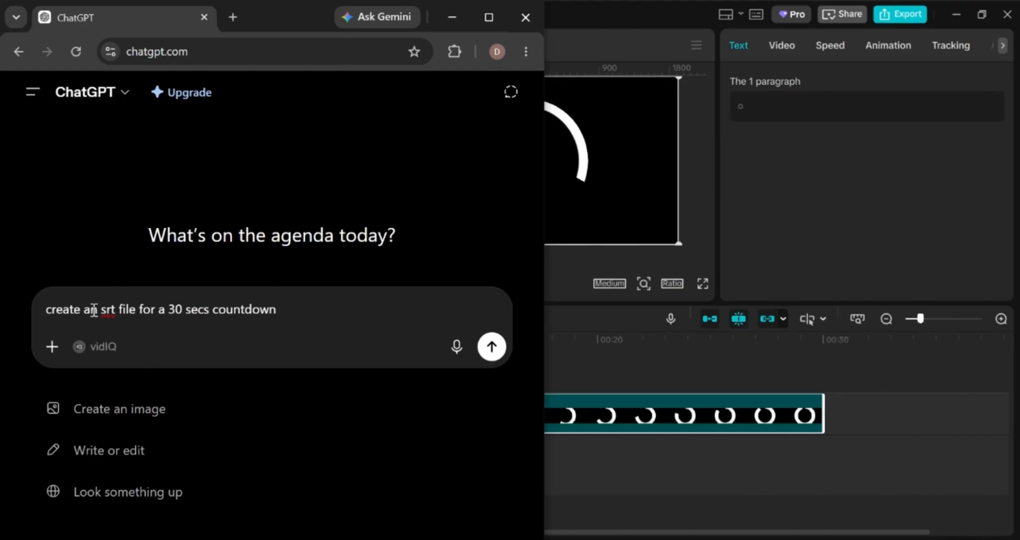
click(487, 347)
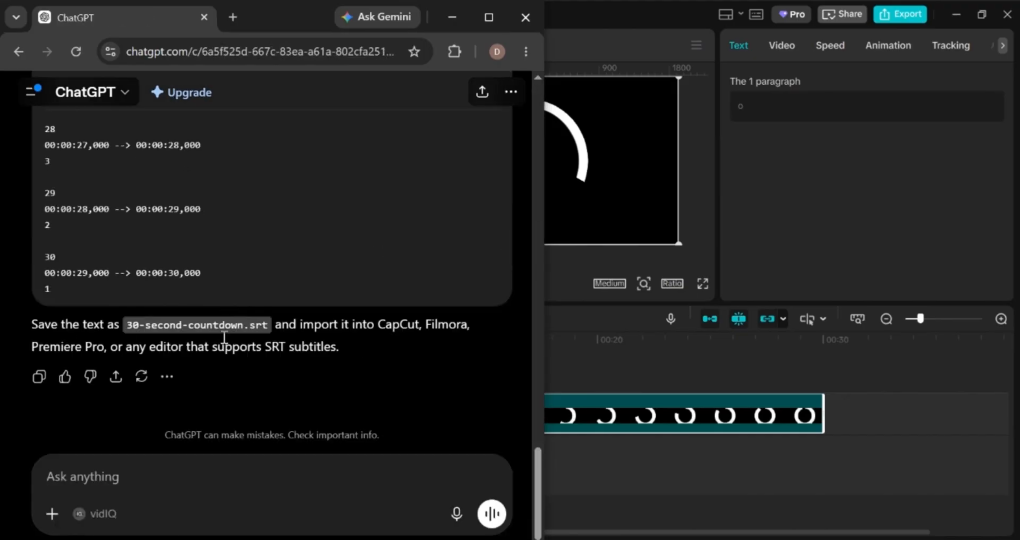
- Ask ChatGPT for a downloadable file and download 30-second-countdown.srt
text(wqant a downloadable file)
key(Return)
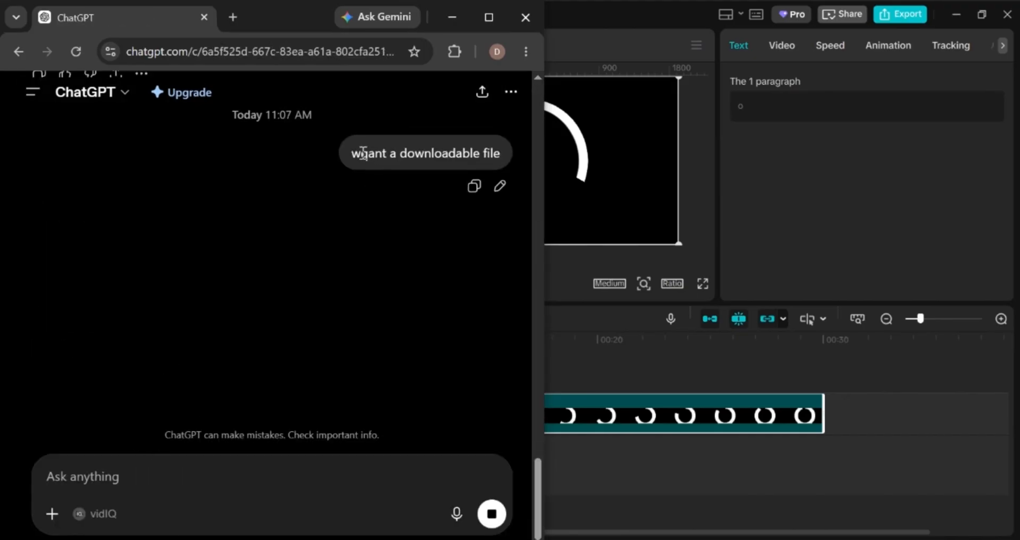
click(190, 259)
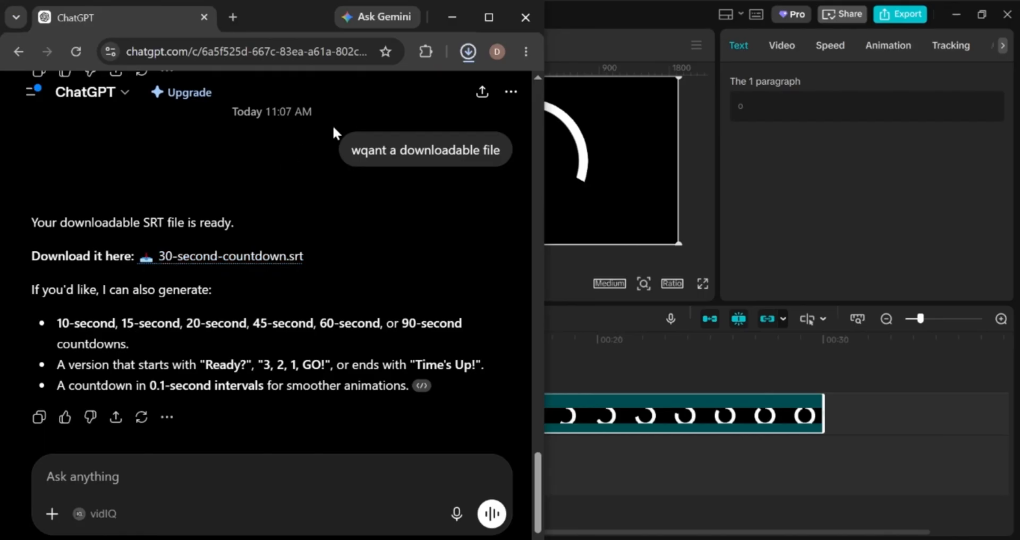
- Import the downloaded 30-second-countdown.srt into the CapCut project and return the playhead to the start of the timeline
click(466, 51)
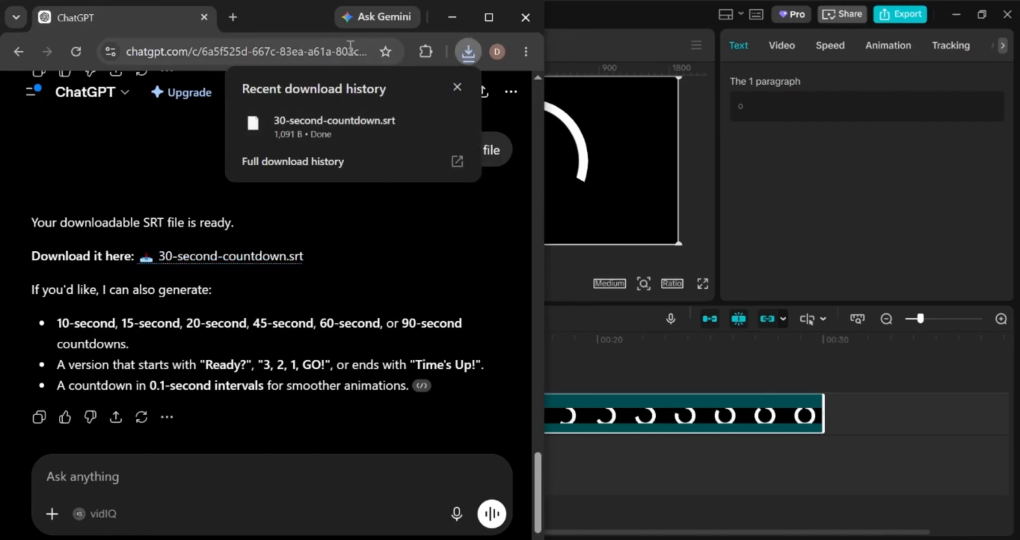
drag(269, 12, 687, 11)
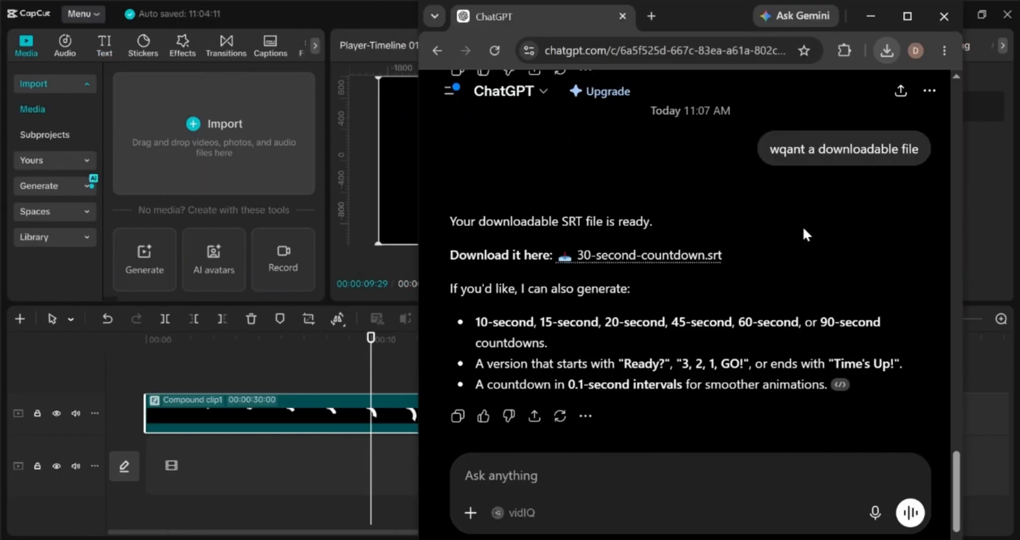
click(886, 50)
drag(744, 127, 221, 141)
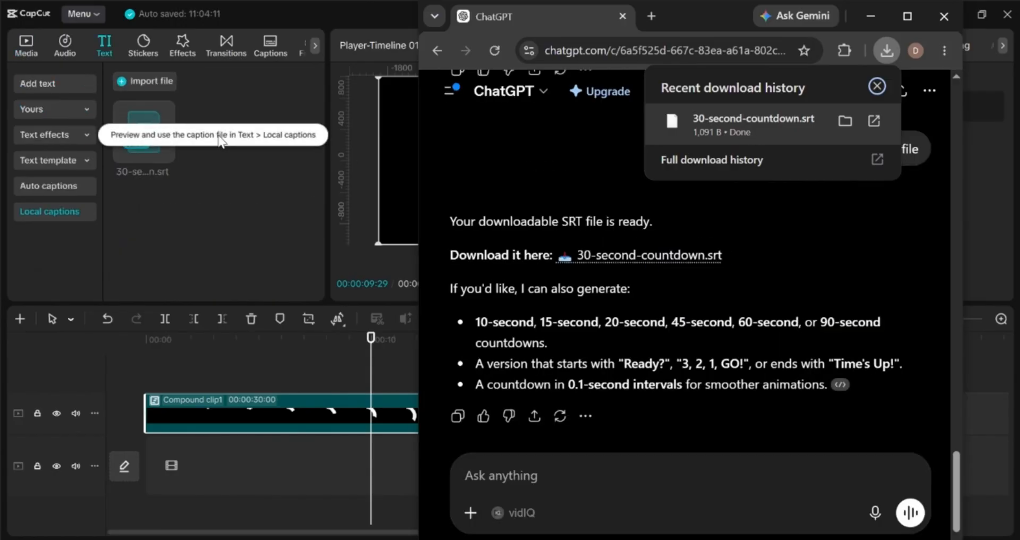
click(870, 16)
drag(275, 353, 64, 387)
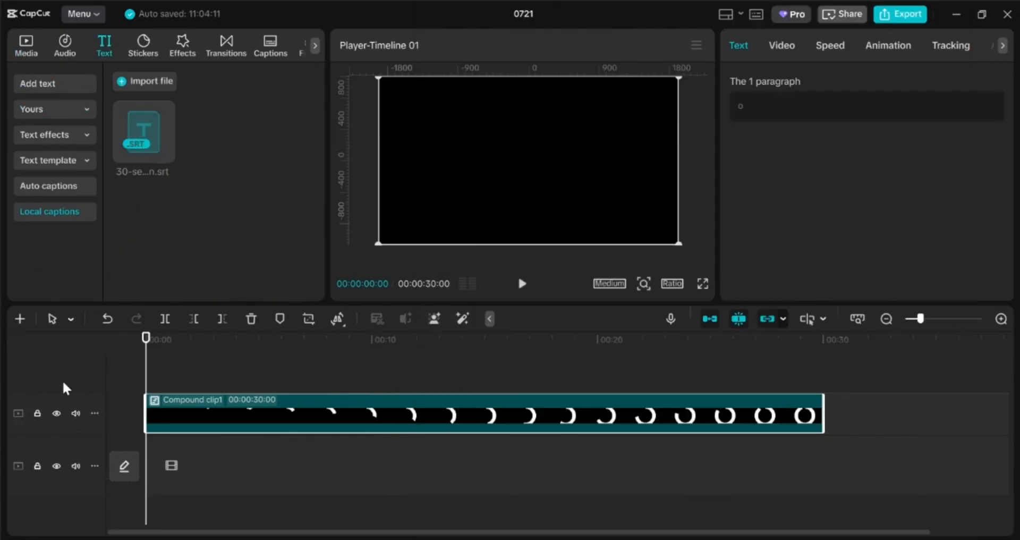
- Place the SRT countdown captions on a track above the ring clip, then enlarge the numbers and centre them inside the ring
drag(144, 133, 855, 346)
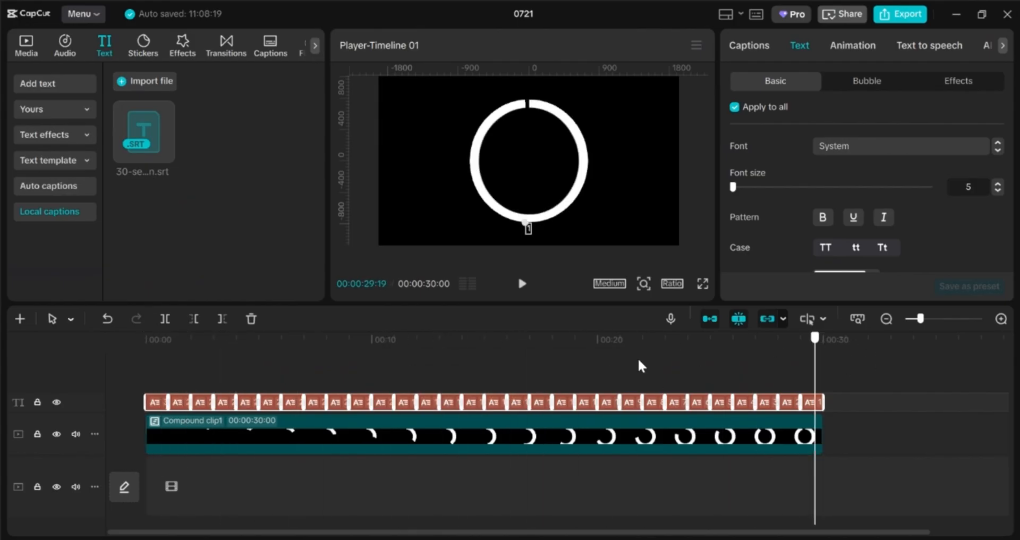
drag(432, 364, 450, 371)
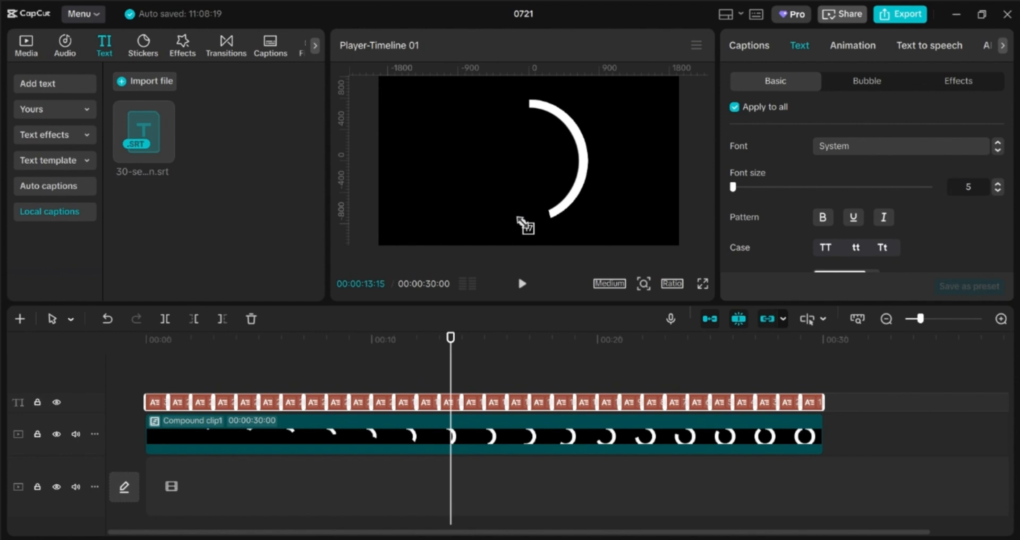
drag(522, 223, 533, 170)
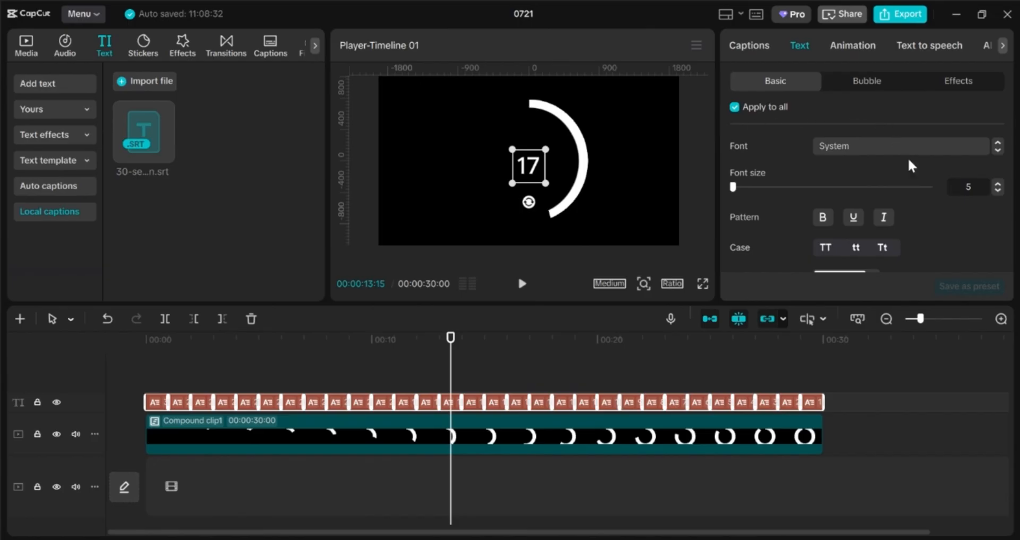
- Set all countdown numbers to the Impact font at size 13 and check how they fit inside the ring
click(976, 149)
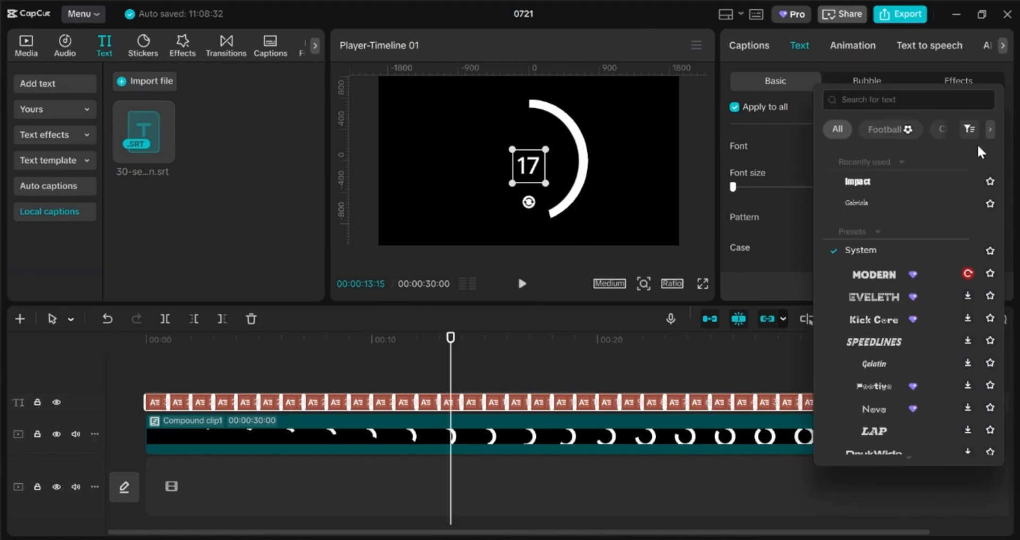
click(875, 179)
click(997, 183)
click(997, 183)
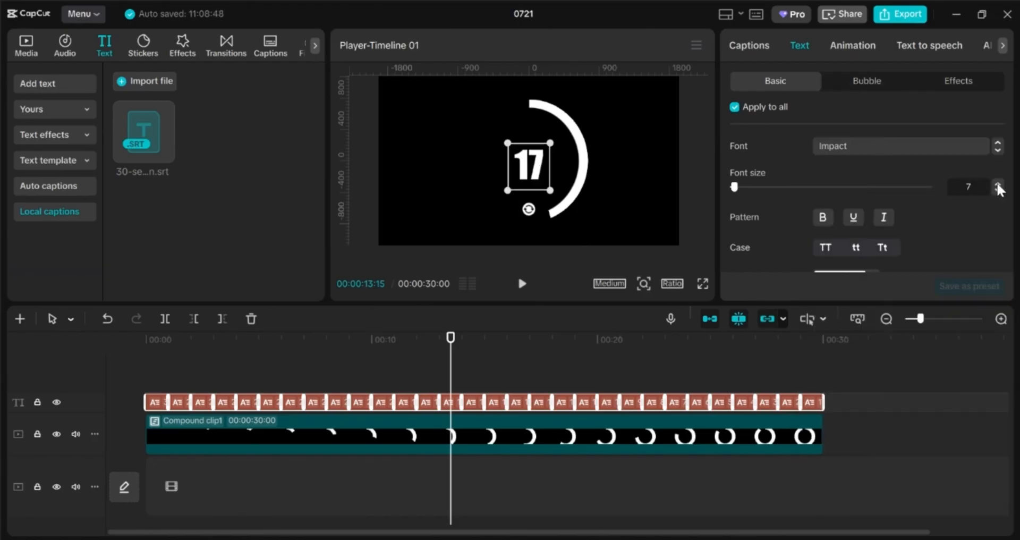
click(997, 182)
click(997, 183)
click(997, 183)
click(998, 183)
click(998, 184)
click(997, 183)
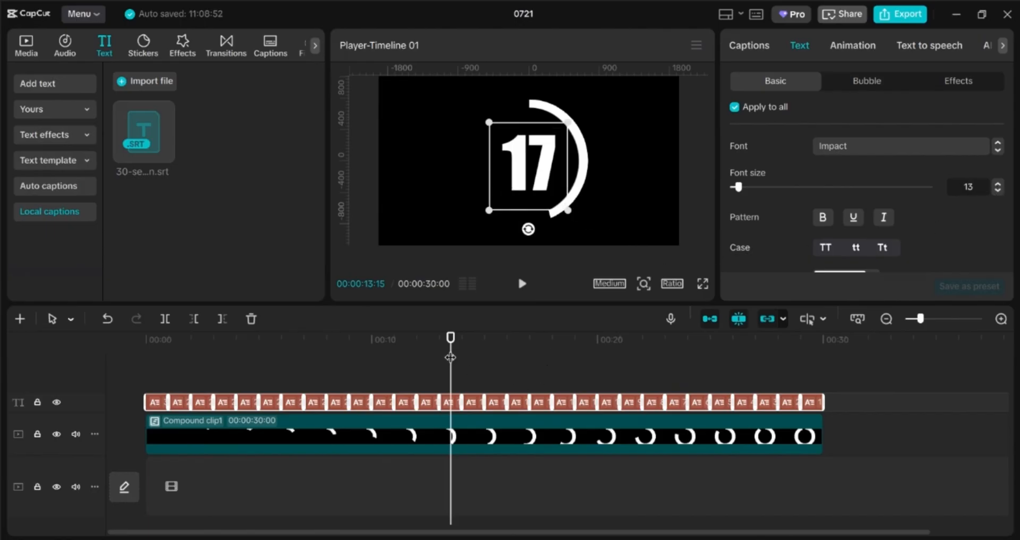
drag(450, 357, 702, 393)
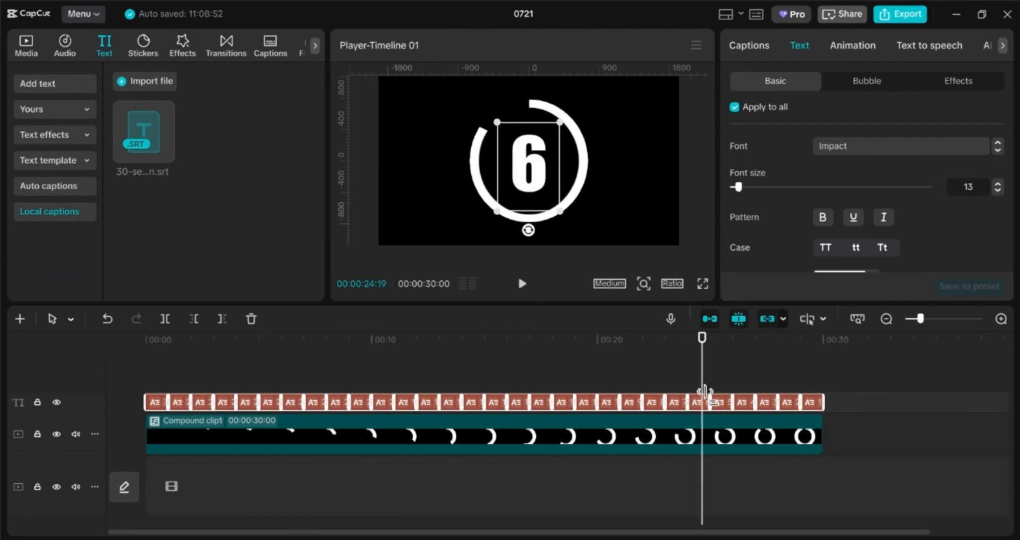
- Search the sound effects for "count down" and add the seven-second Countdown 3.2.1. Go !! effect to the timeline
click(72, 50)
click(53, 285)
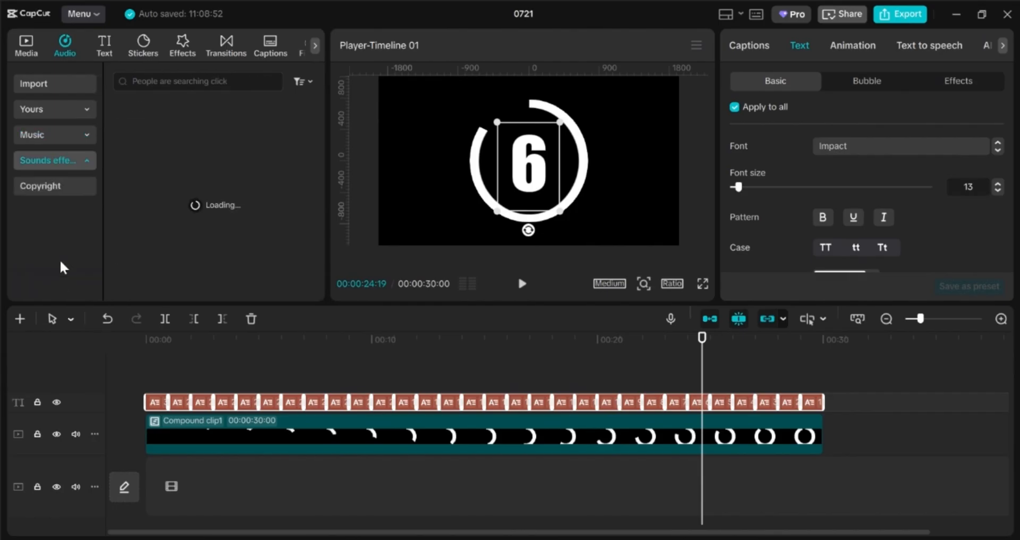
click(182, 81)
click(161, 124)
click(300, 120)
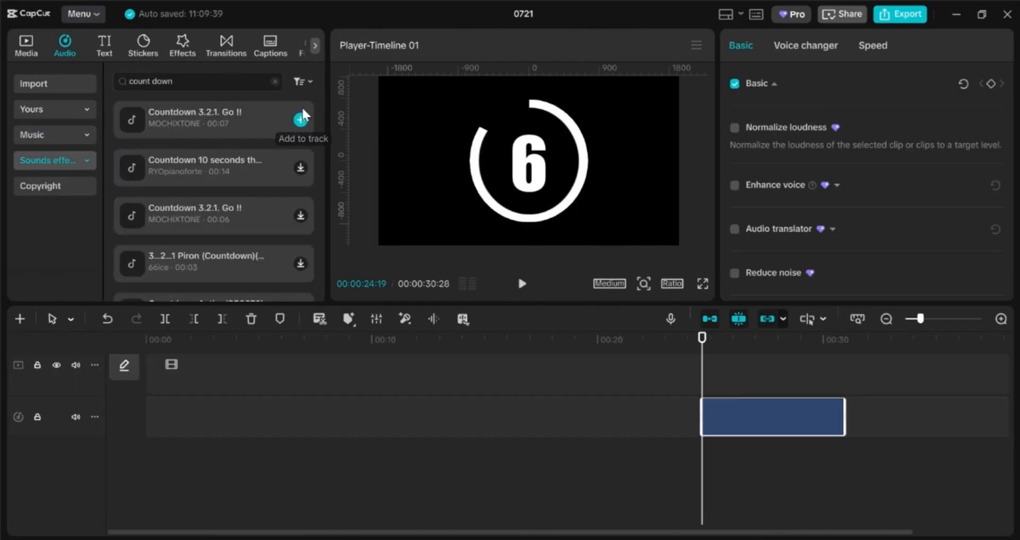
- Move the Countdown 3.2.1. Go !! audio to start at 00:00:27:00, where the number 3 begins, and play back the ending
scroll(770, 423, up, 3)
scroll(766, 448, up, 1)
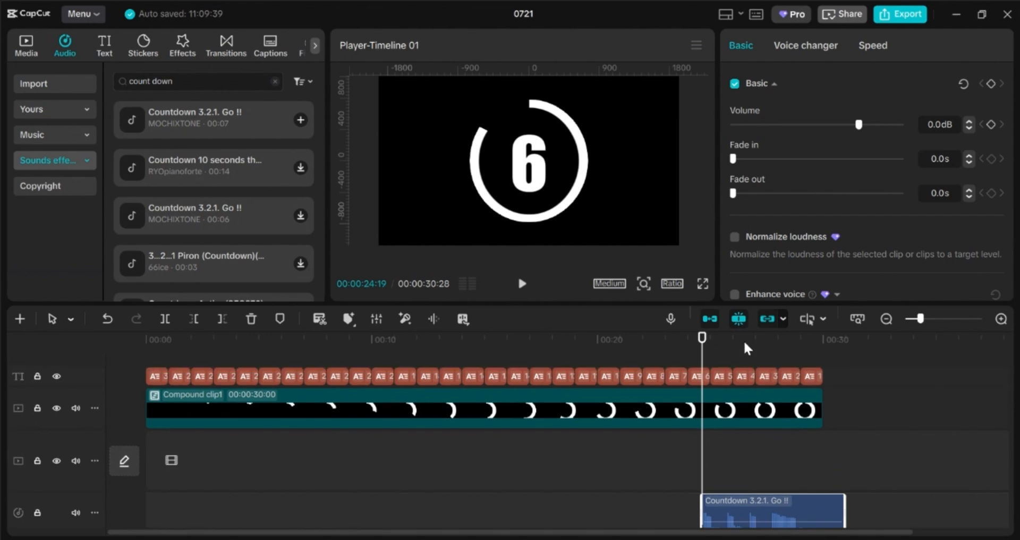
click(755, 349)
drag(778, 495, 832, 494)
click(732, 449)
key(space)
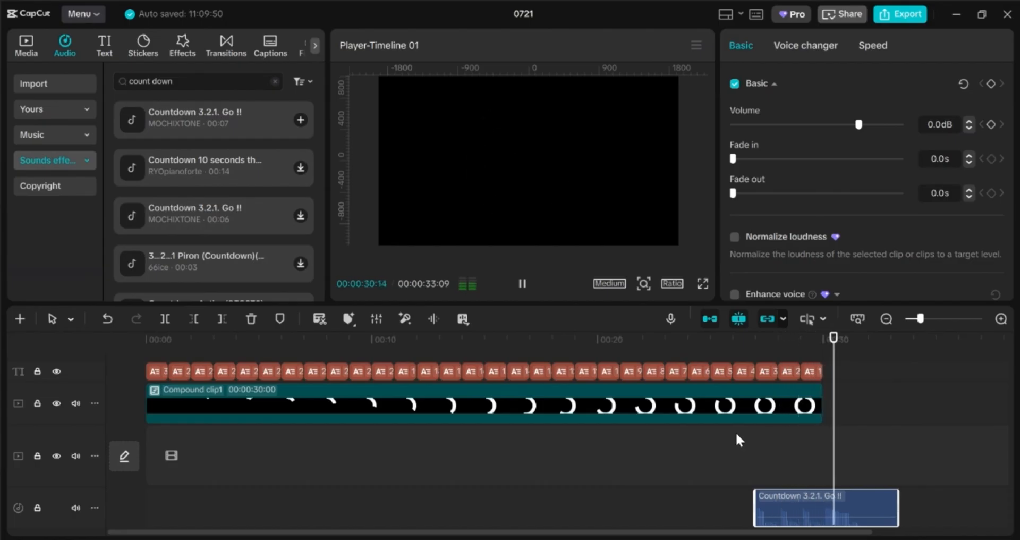
click(405, 427)
drag(376, 428, 95, 453)
drag(165, 438, 757, 450)
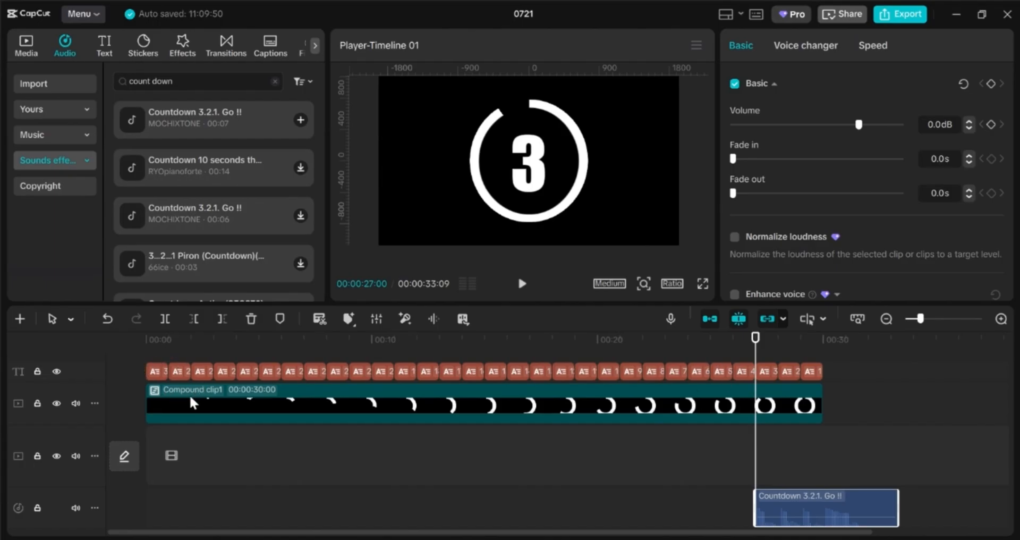
- Move the ring's compound clip onto the main track and set its canvas background type to Color
drag(193, 403, 247, 437)
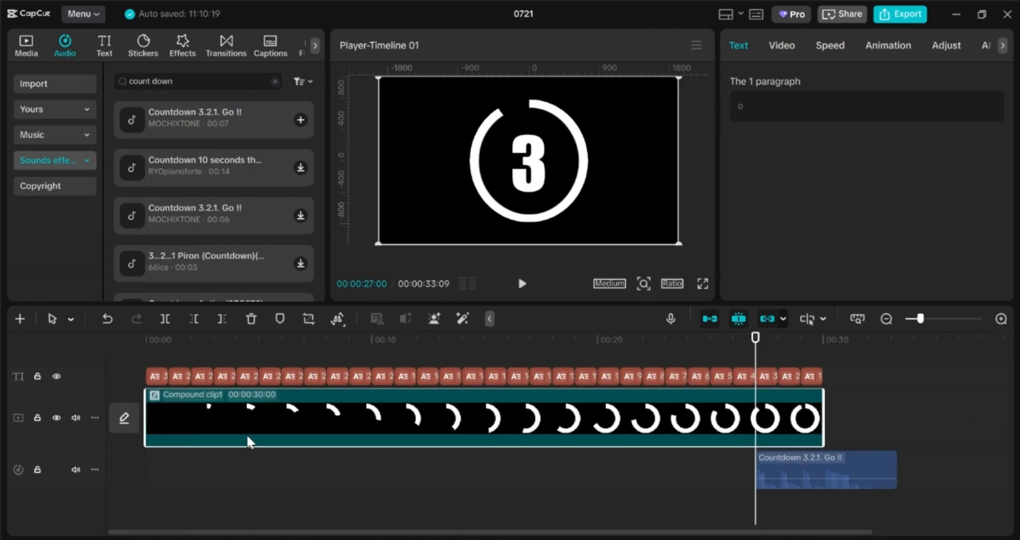
click(781, 47)
click(765, 82)
scroll(833, 218, down, 10)
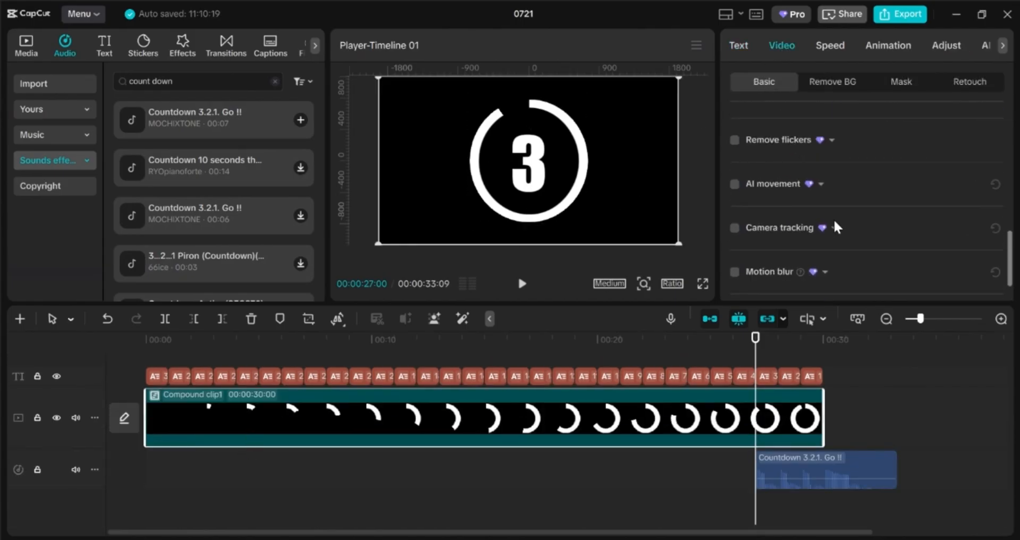
click(782, 267)
scroll(782, 255, down, 1)
click(781, 266)
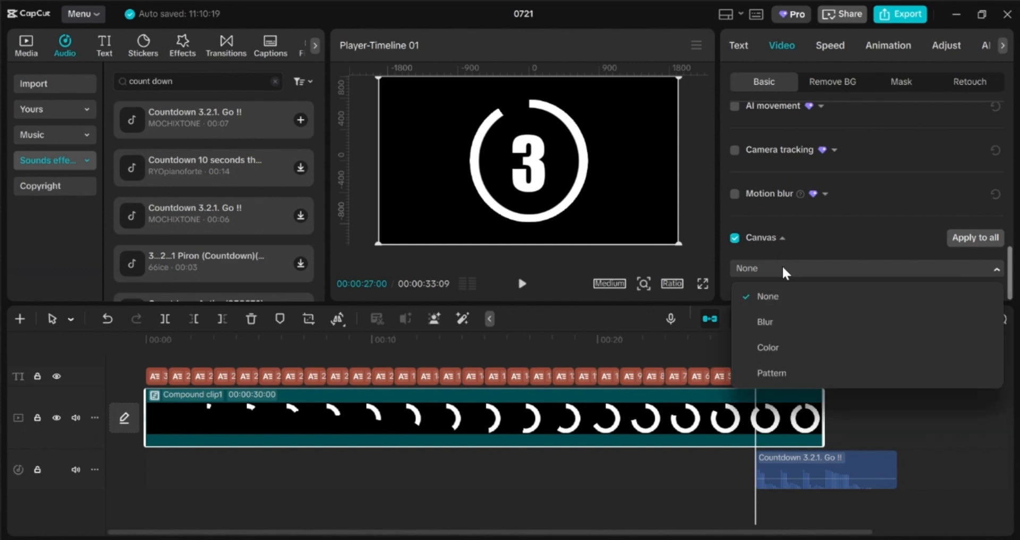
click(760, 351)
- Try green, dark grey and light grey canvas colours for the ring clip, then choose medium grey
scroll(805, 258, up, 2)
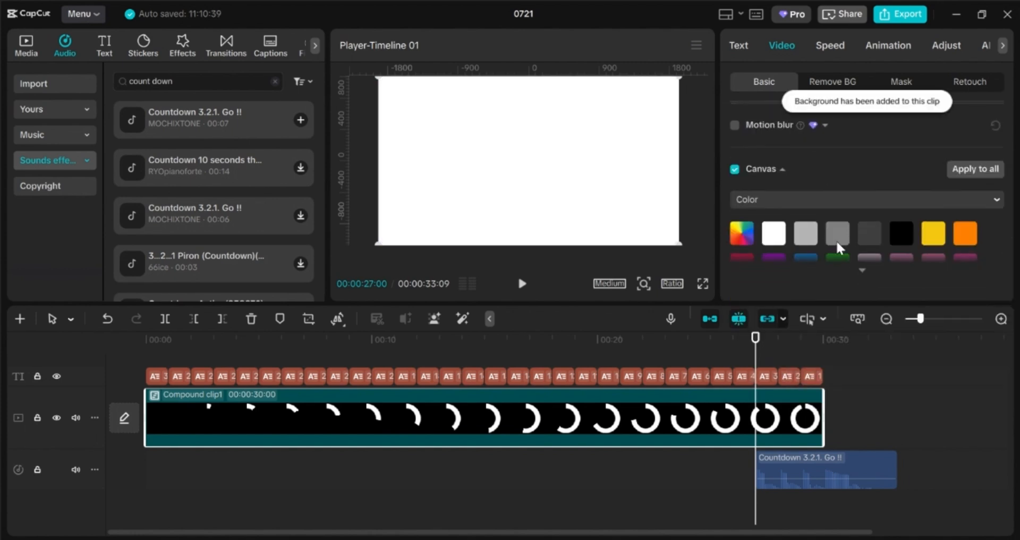
click(837, 265)
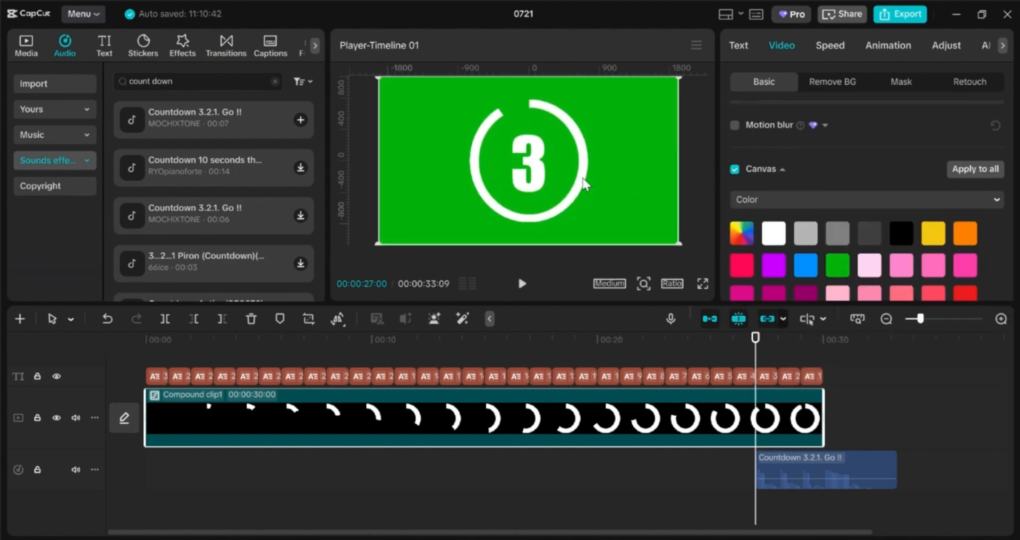
click(872, 235)
click(806, 237)
click(838, 237)
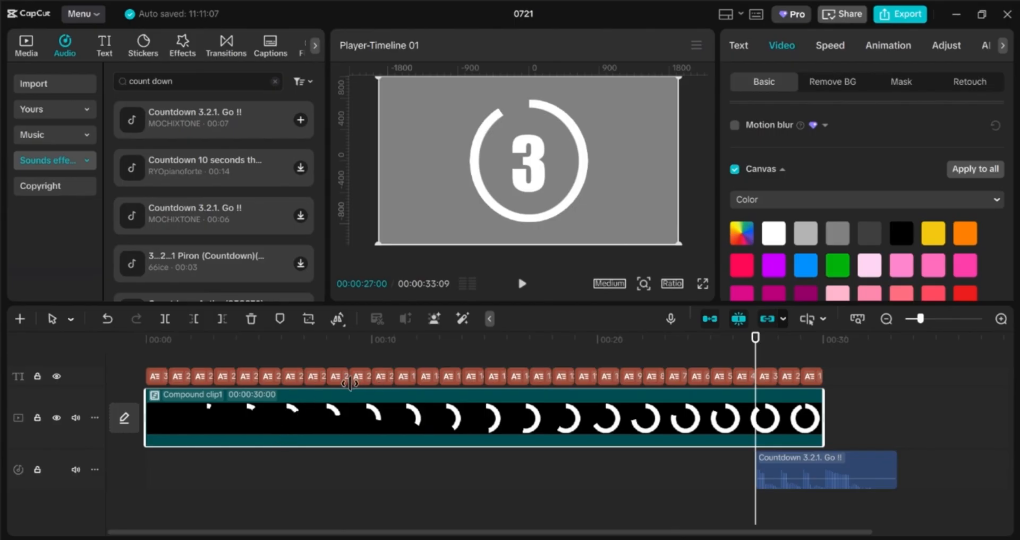
- Duplicate the ring's compound clip onto a track between the original clip and the countdown numbers
mouse_move(333, 412)
mouse_down()
mouse_move(326, 398)
mouse_move(339, 384)
mouse_move(336, 403)
mouse_up()
click(326, 412)
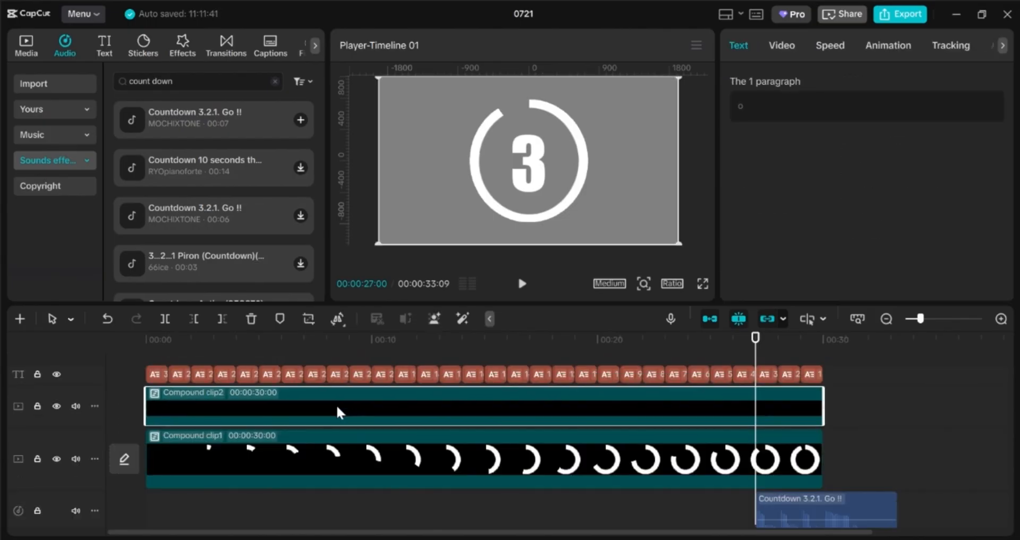
- Open the lower ring compound clip and set the ring text's In animation to None
double_click(430, 456)
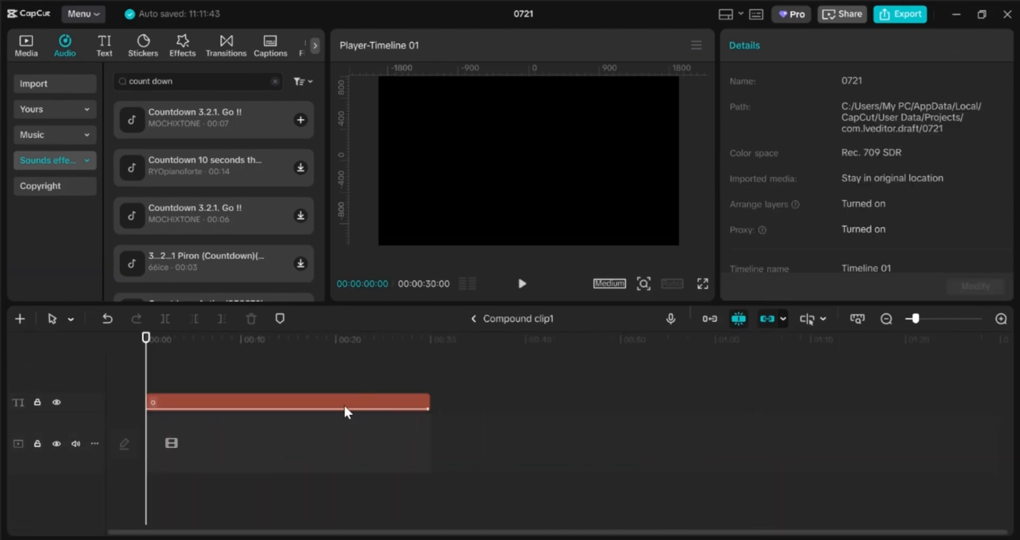
click(254, 419)
click(287, 404)
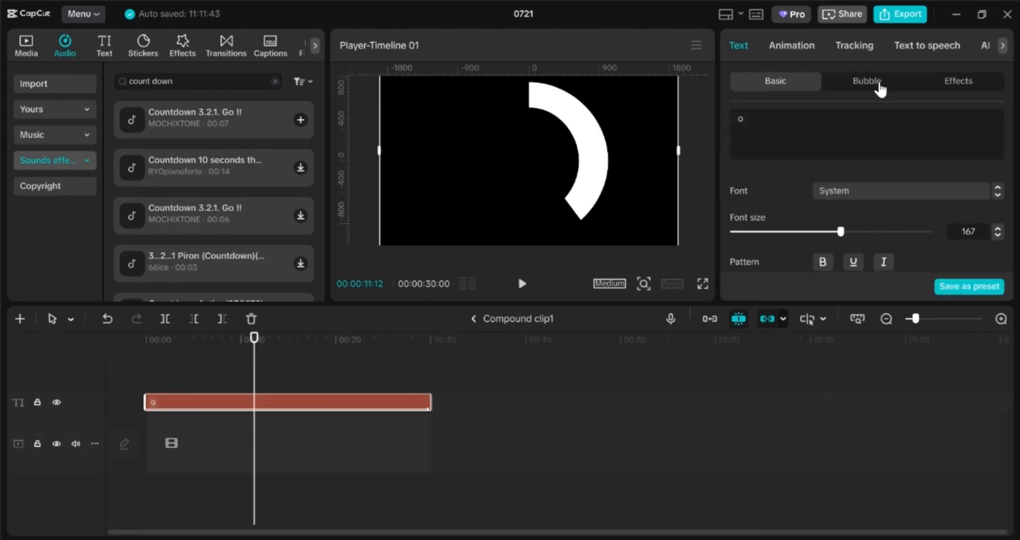
click(795, 47)
click(754, 173)
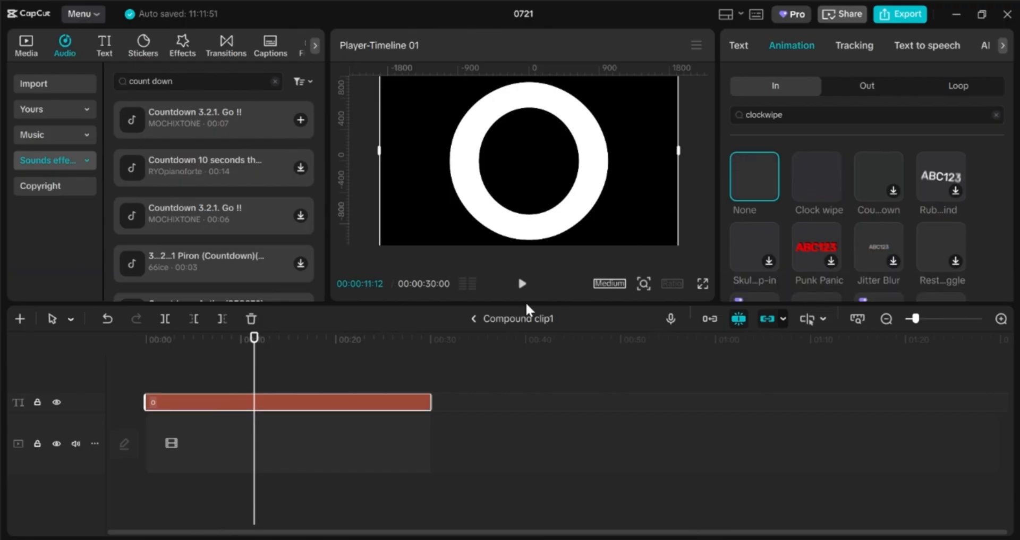
- Set the static ring's text color to black (000000), return to the main timeline and preview the ring at 00:00:07:18
click(414, 398)
click(415, 399)
scroll(818, 184, down, 3)
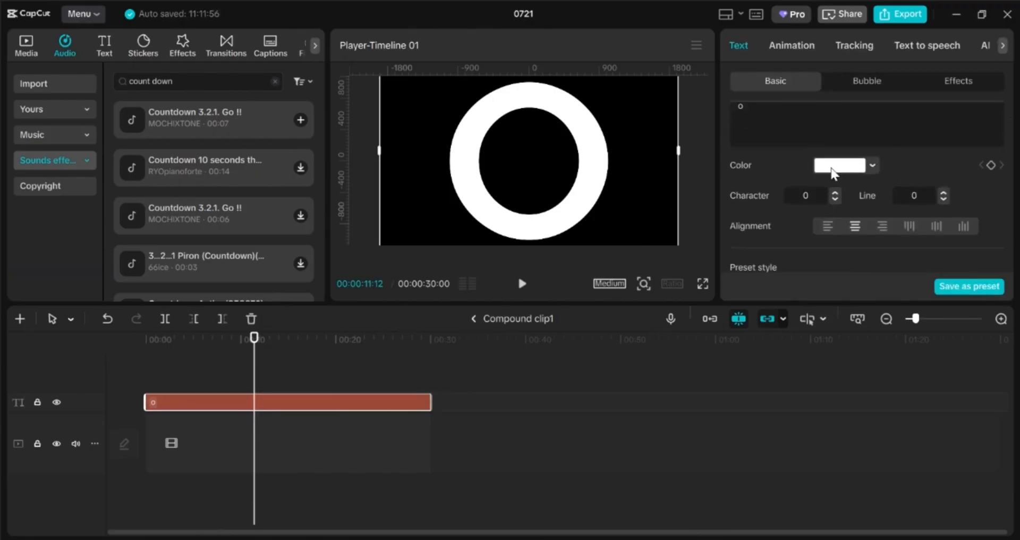
click(832, 169)
drag(805, 227, 772, 291)
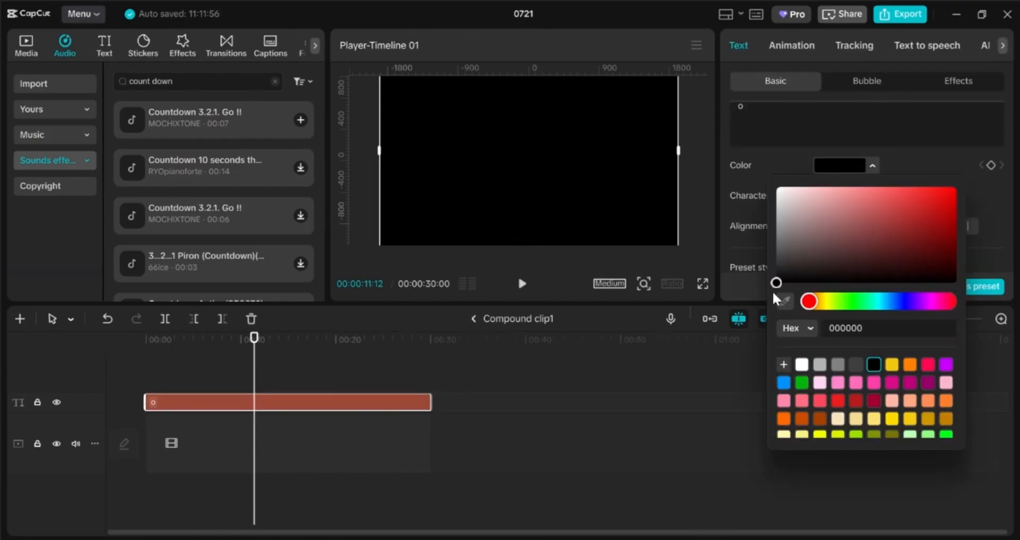
click(911, 167)
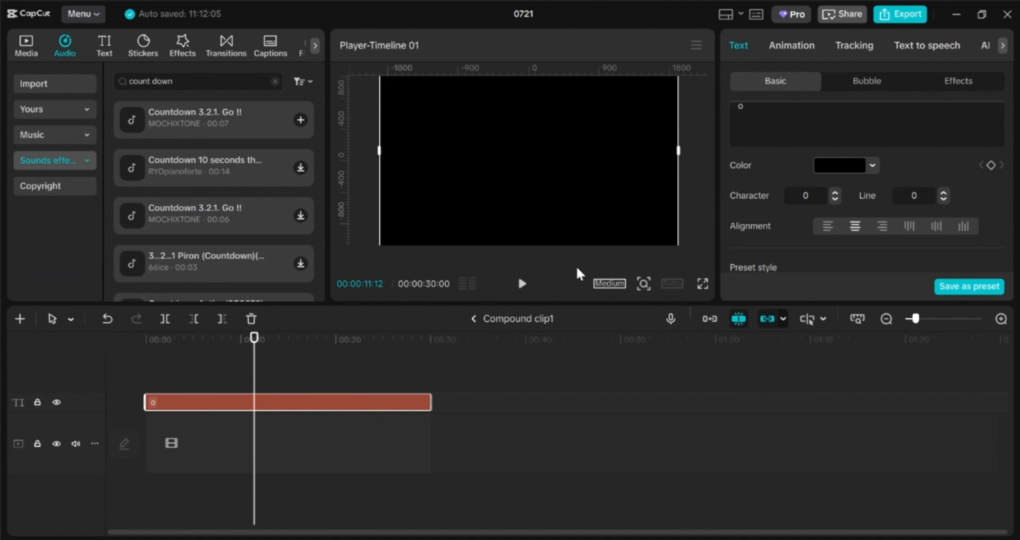
click(475, 319)
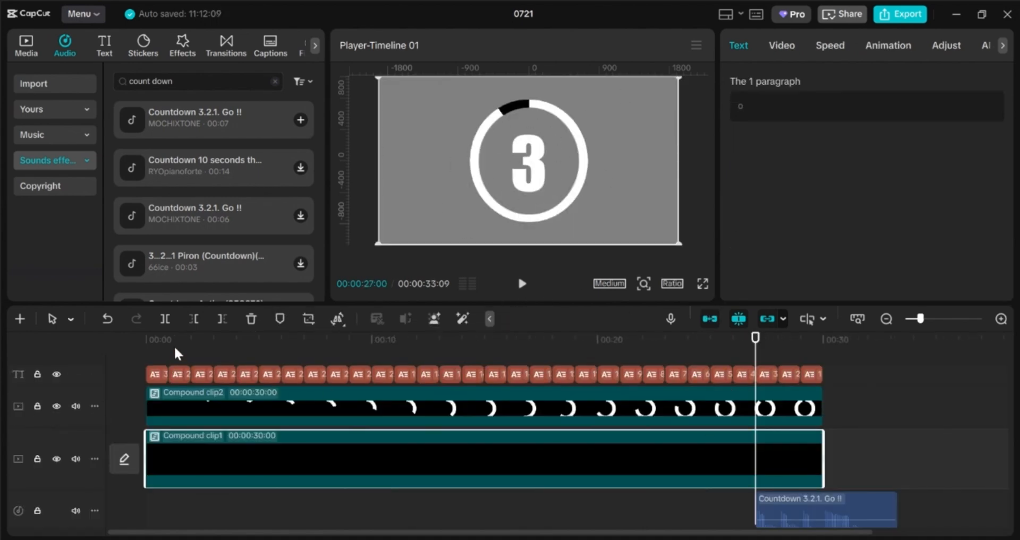
drag(175, 353, 317, 342)
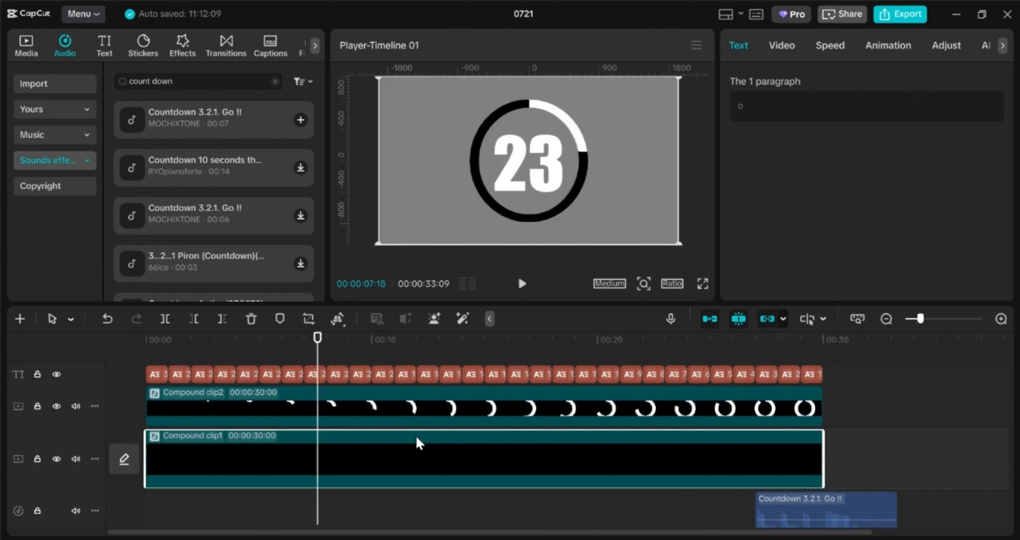
- Turn off the canvas background of the lower ring compound clip
click(766, 48)
scroll(806, 258, down, 15)
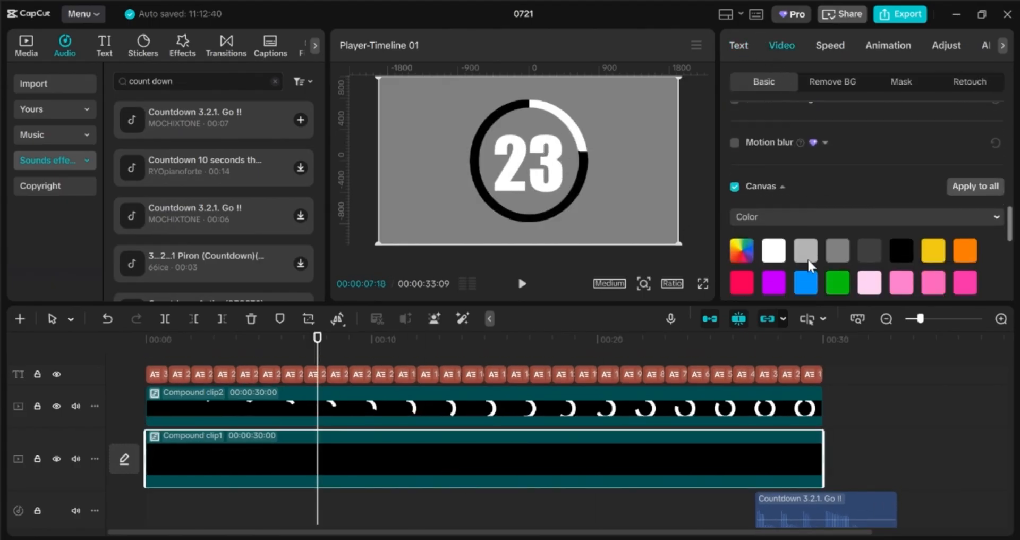
scroll(807, 260, up, 6)
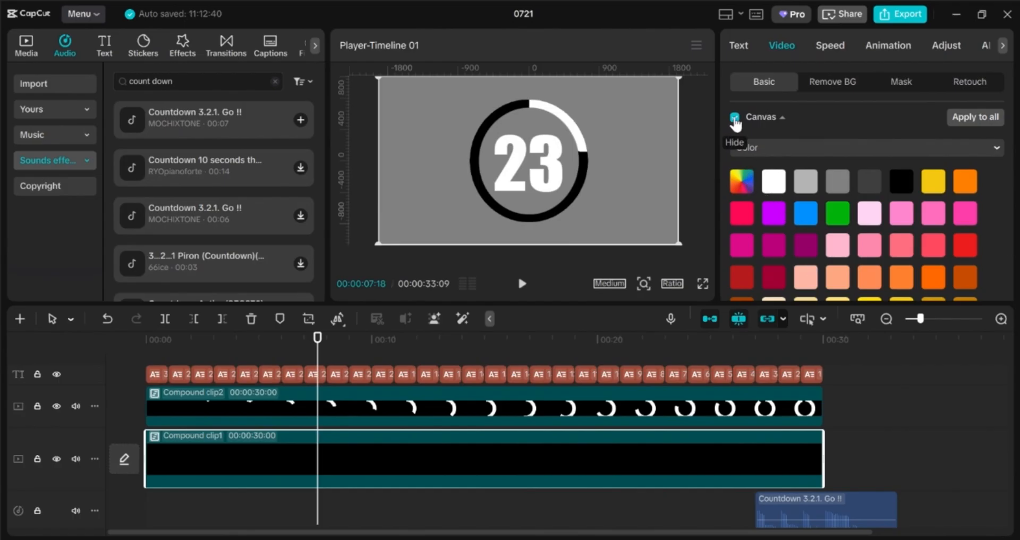
click(735, 117)
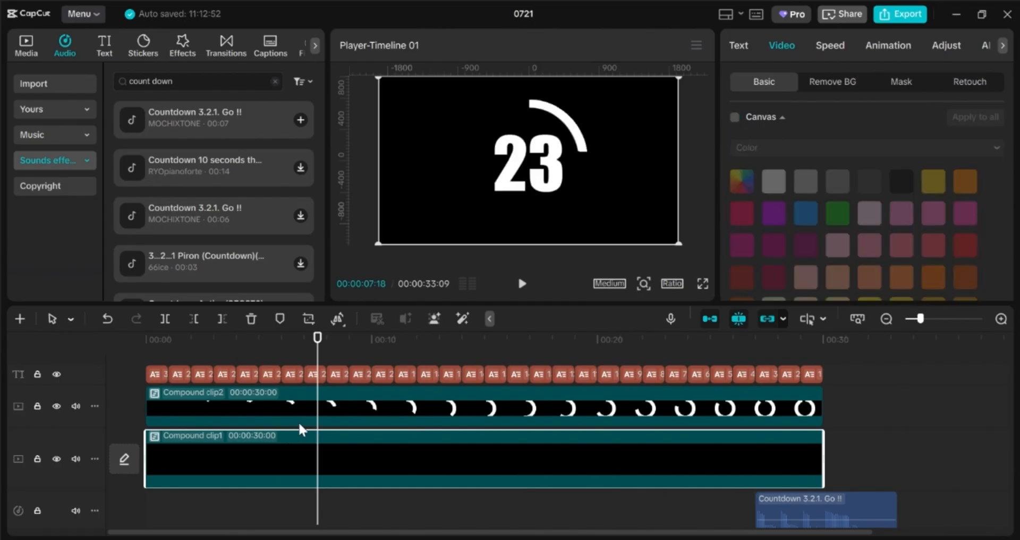
- Combine the numbers, both ring clips and the sound effect into one compound clip
key(ctrl+a)
right_click(340, 395)
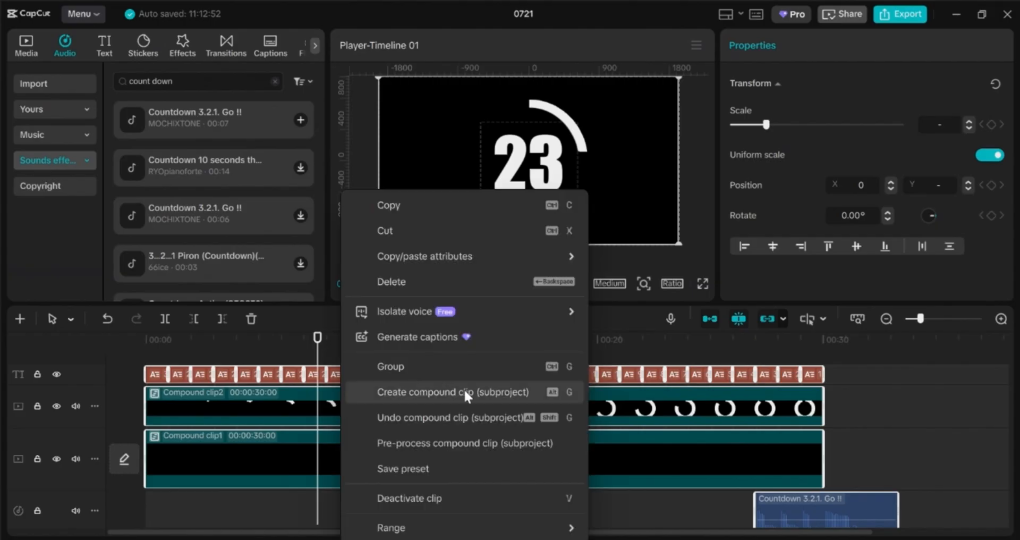
click(465, 392)
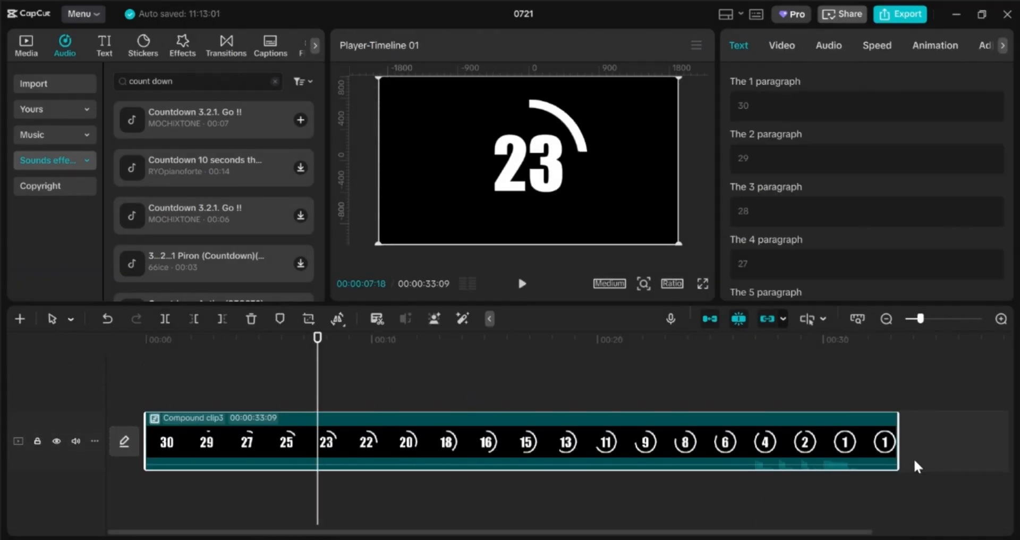
- Save the combined countdown compound clip as a preset and go to the project's media
right_click(594, 432)
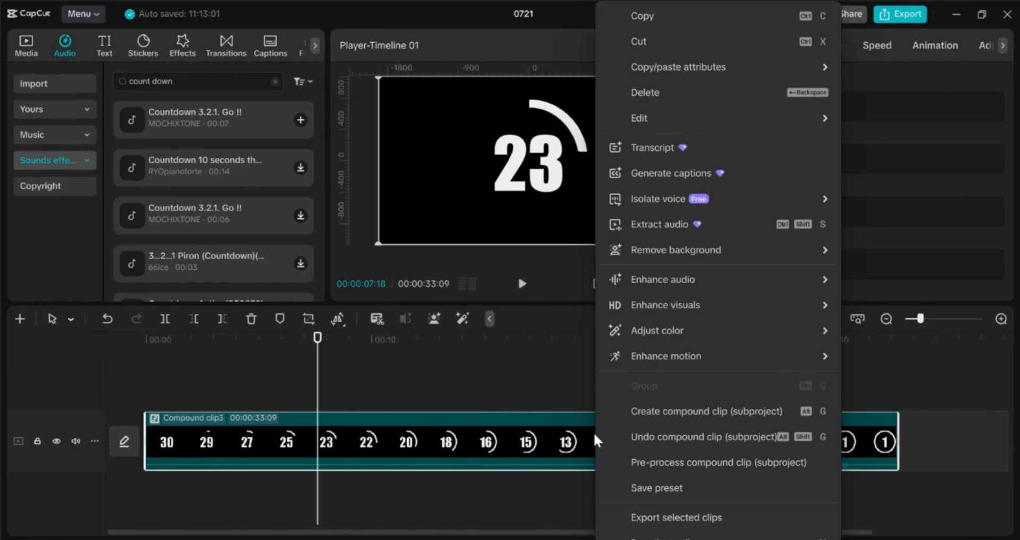
click(653, 488)
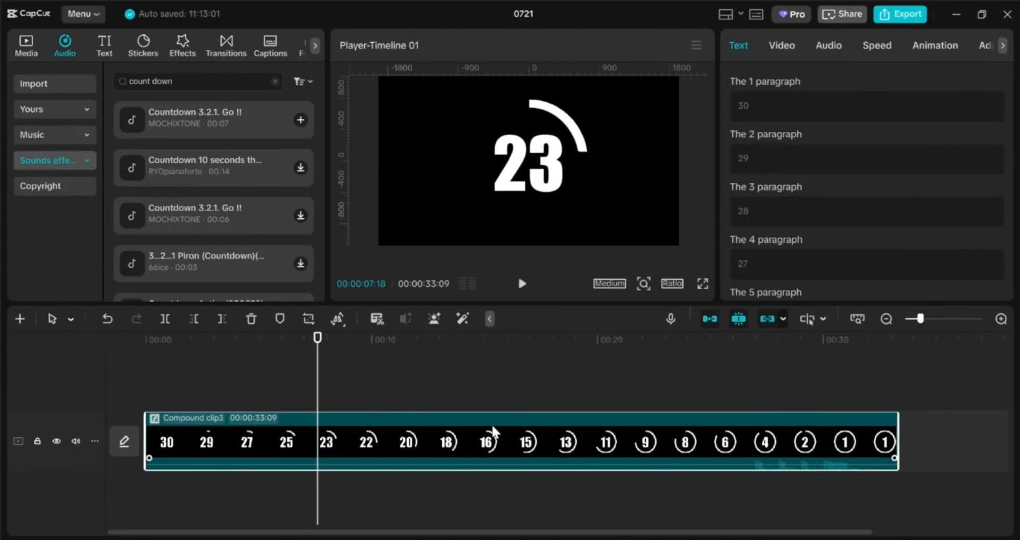
click(30, 46)
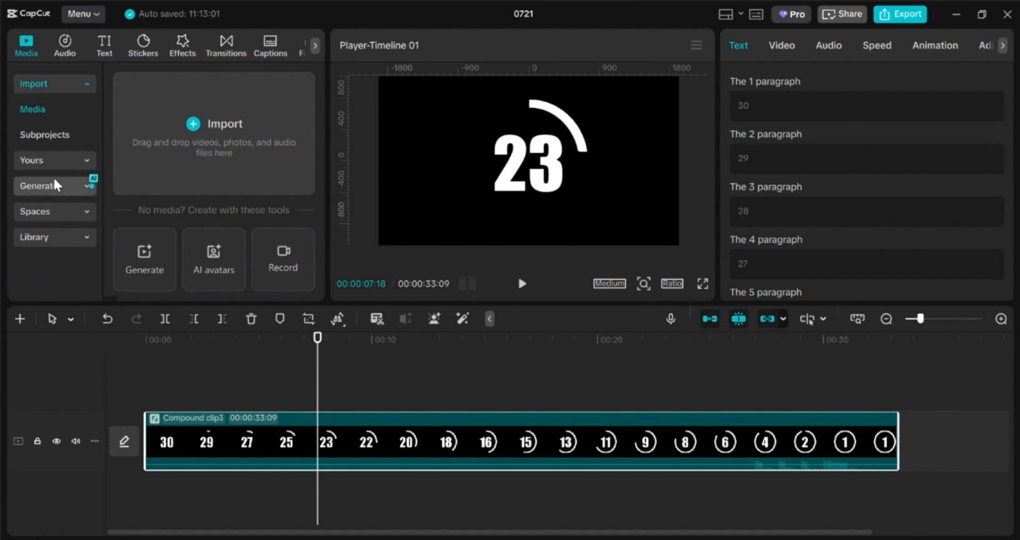
- Check the saved countdown among your own presets and clear the countdown compound clip from the timeline
click(60, 160)
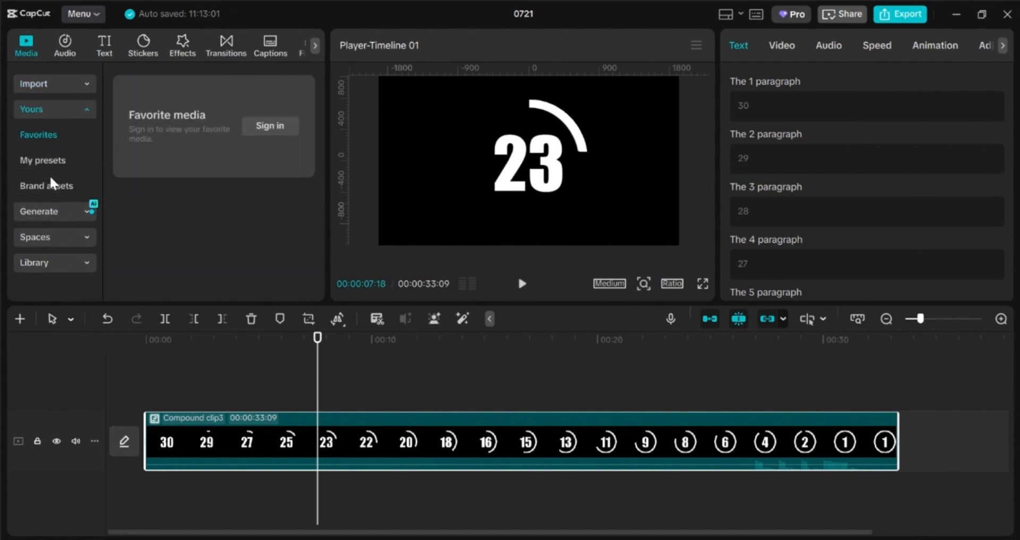
click(51, 158)
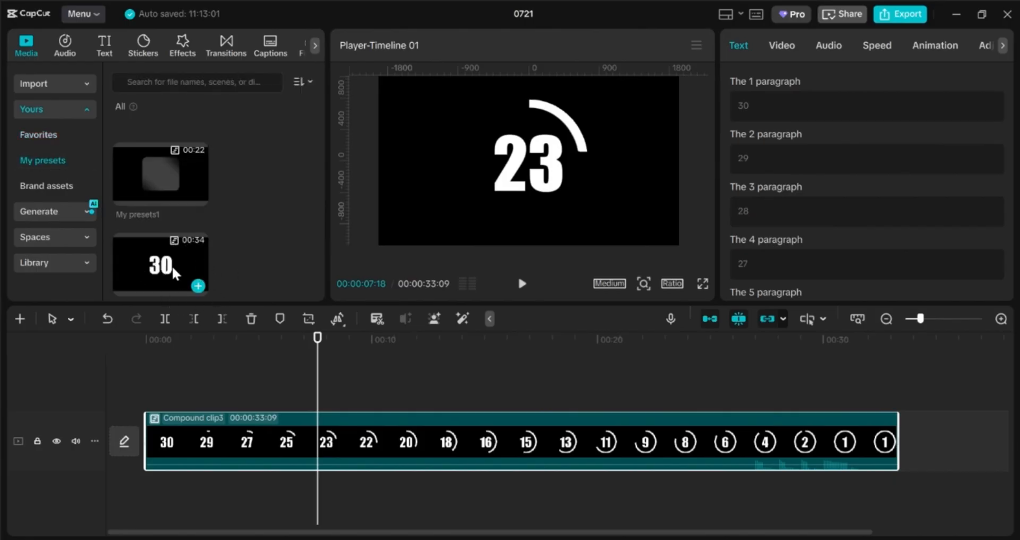
drag(708, 378, 966, 345)
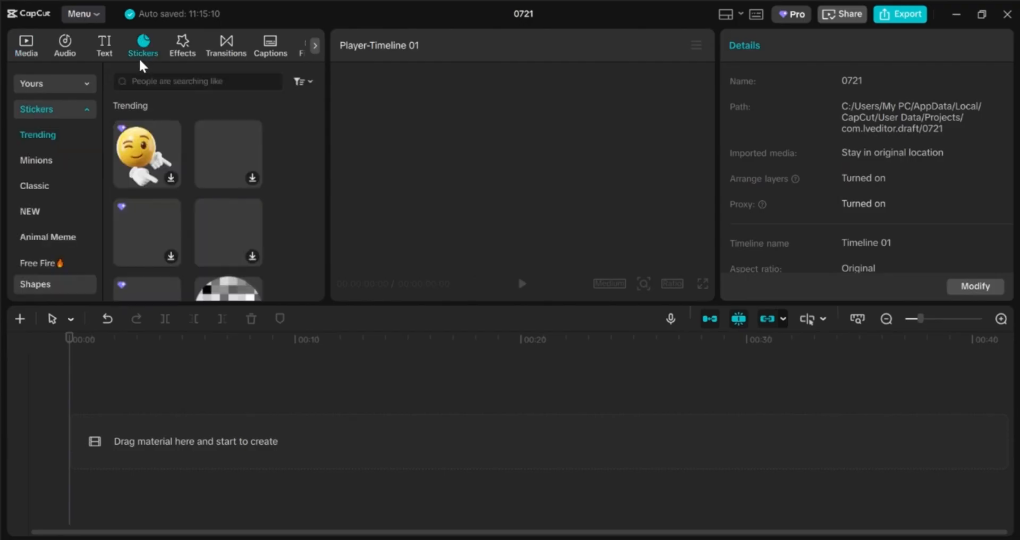
- Add a square shape at the start of the timeline and make its clip 20 seconds long
click(45, 287)
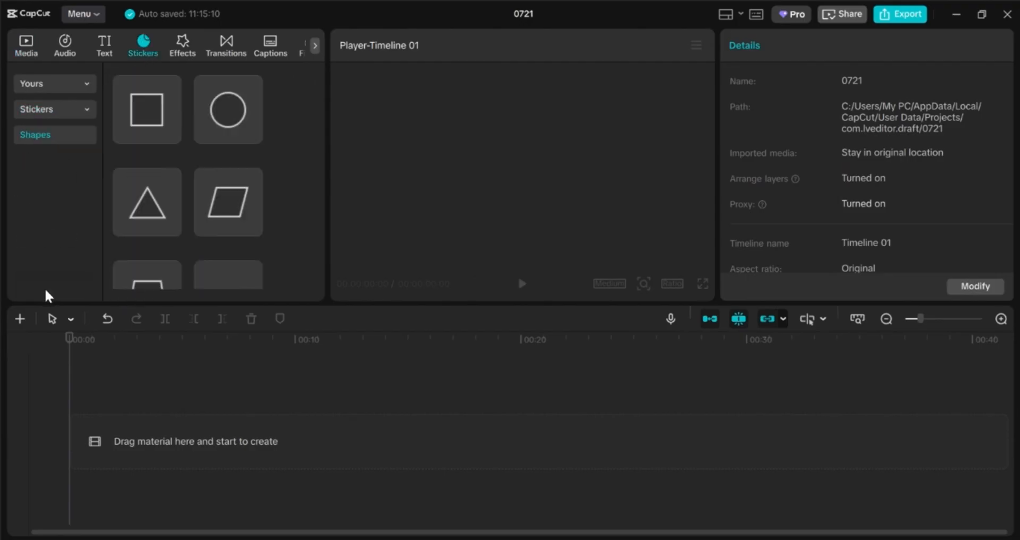
click(169, 134)
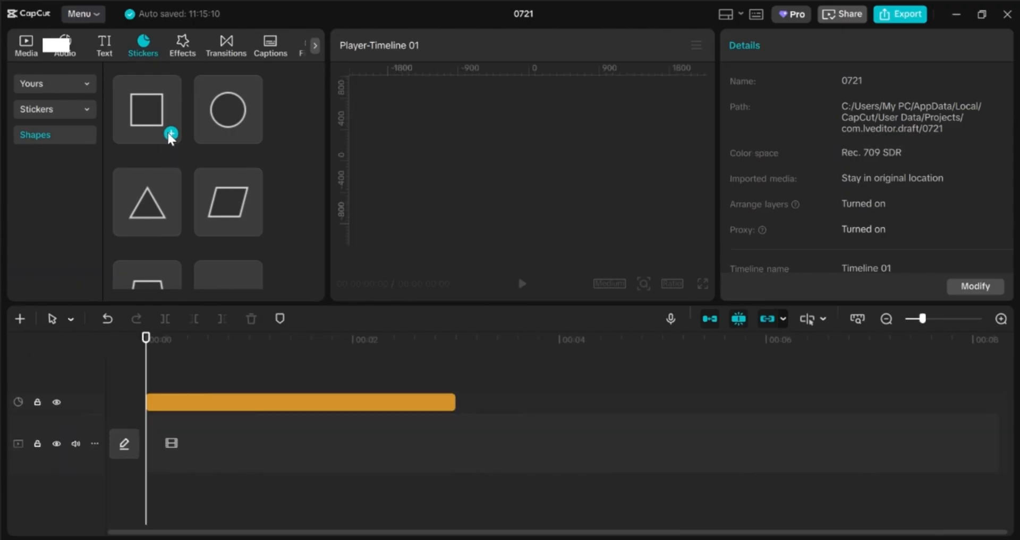
drag(456, 402, 748, 396)
click(886, 318)
drag(455, 403, 681, 401)
click(664, 355)
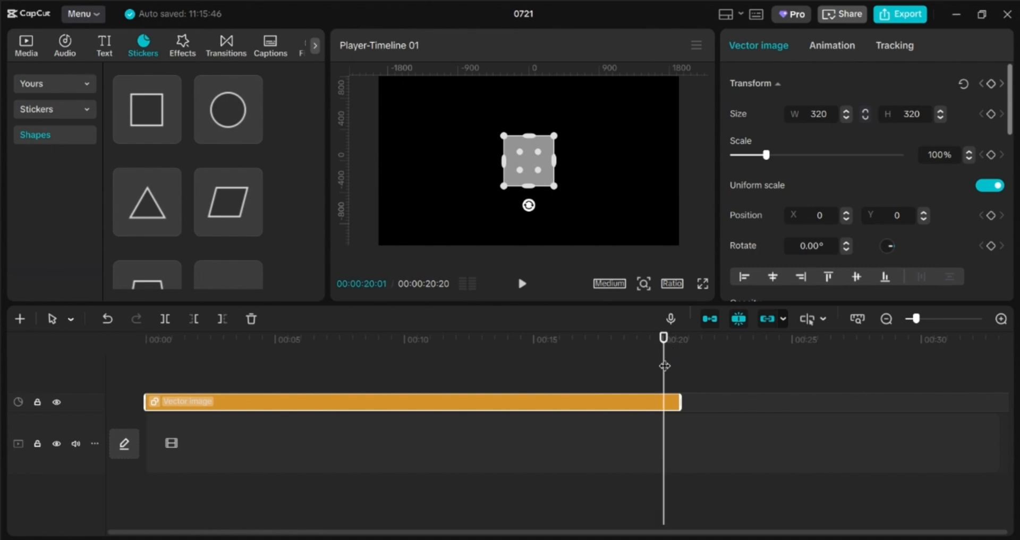
key(w)
- Stretch the square into a horizontal bar of about 1495 by 88 and fully round its ends
drag(558, 162, 647, 162)
drag(529, 185, 532, 169)
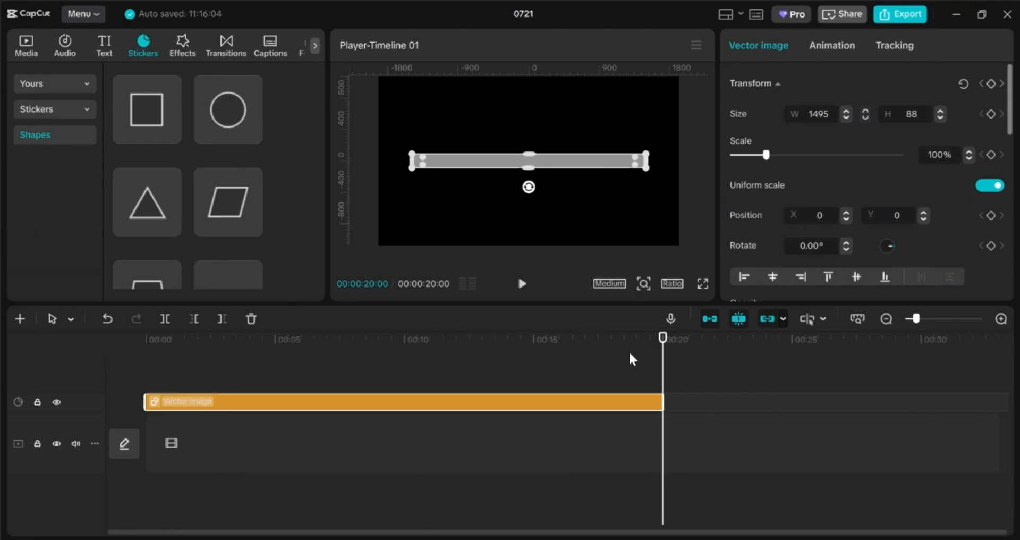
click(608, 375)
click(596, 378)
click(652, 386)
click(628, 407)
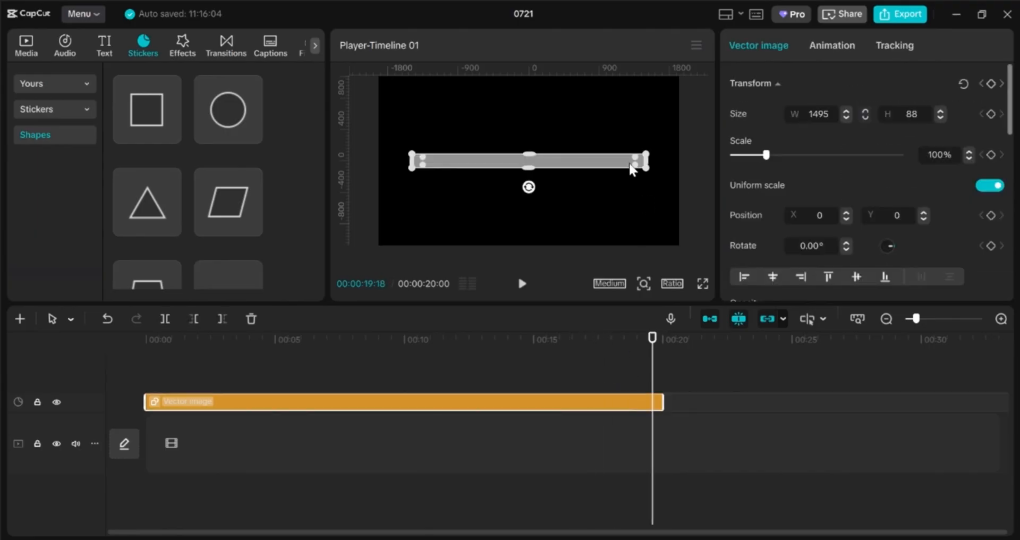
click(614, 368)
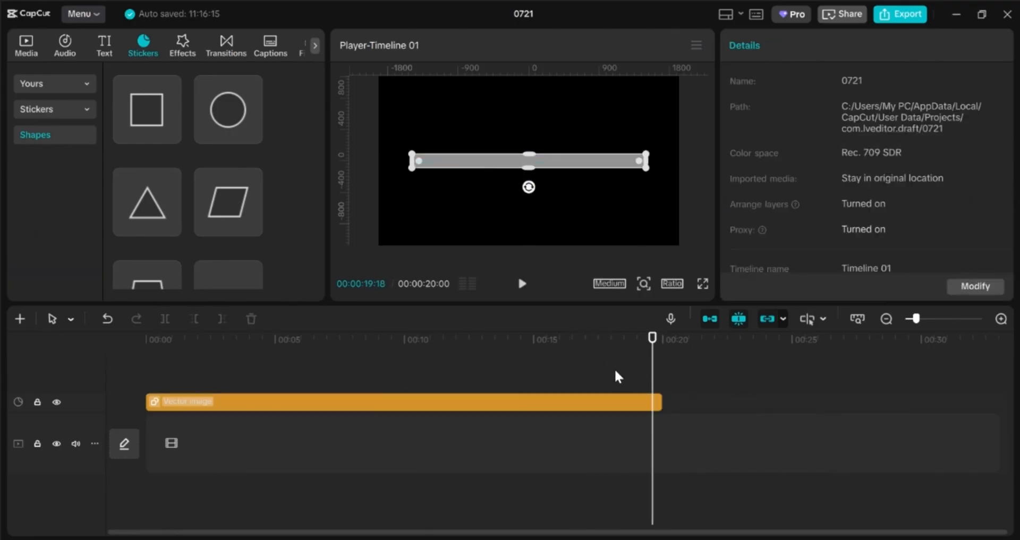
- Set the bar's fill color to near-white (FAFAFA) and duplicate the bar onto a second track
click(602, 407)
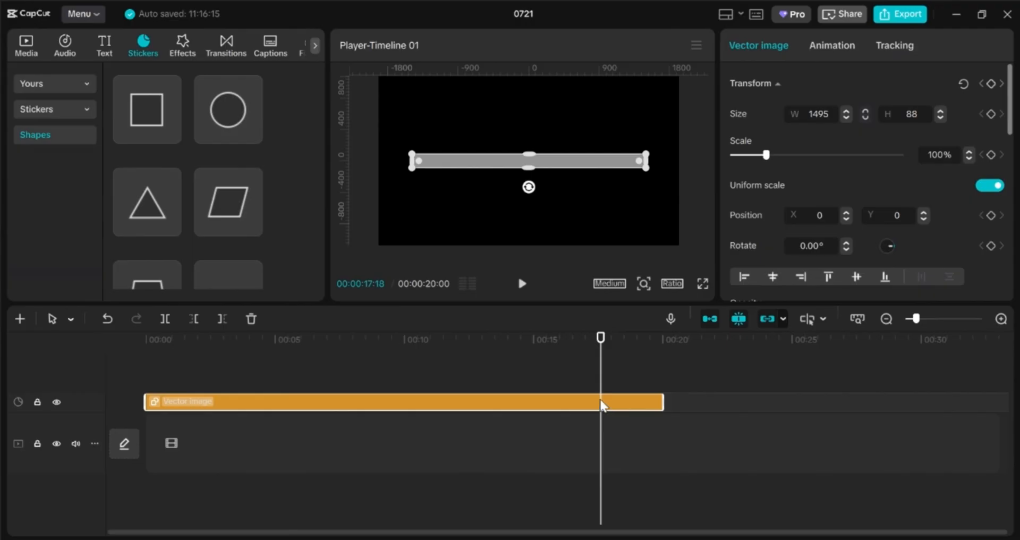
scroll(845, 221, down, 5)
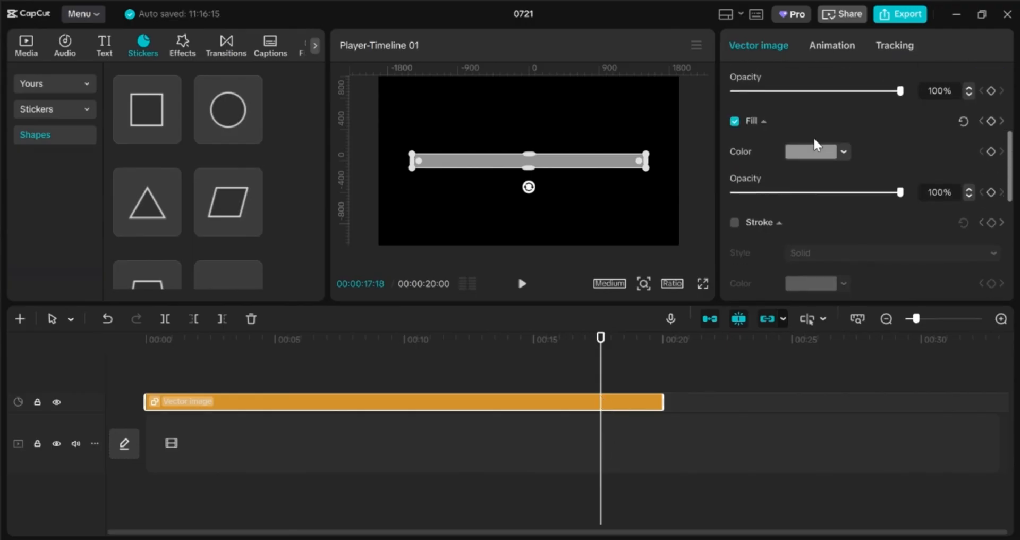
click(809, 153)
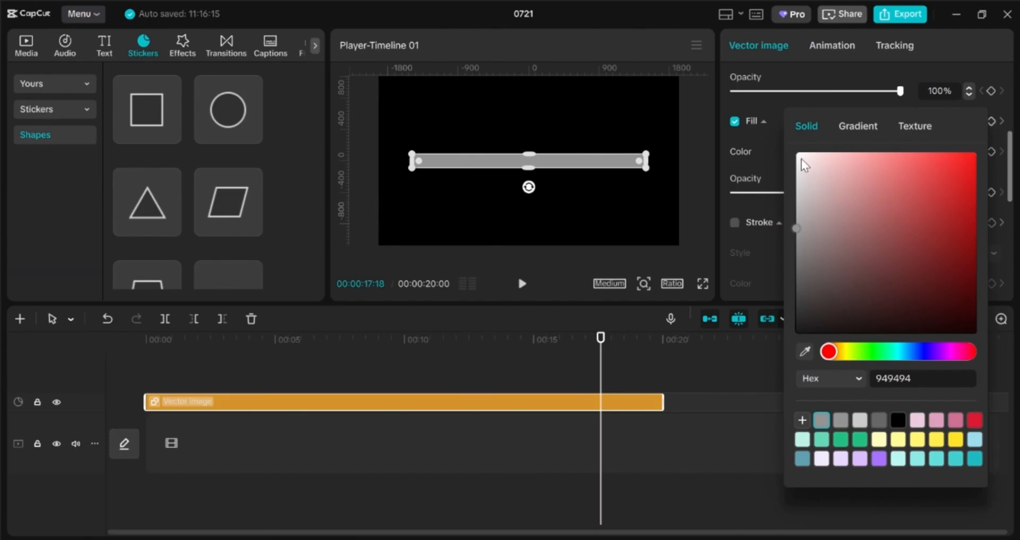
drag(801, 159, 791, 154)
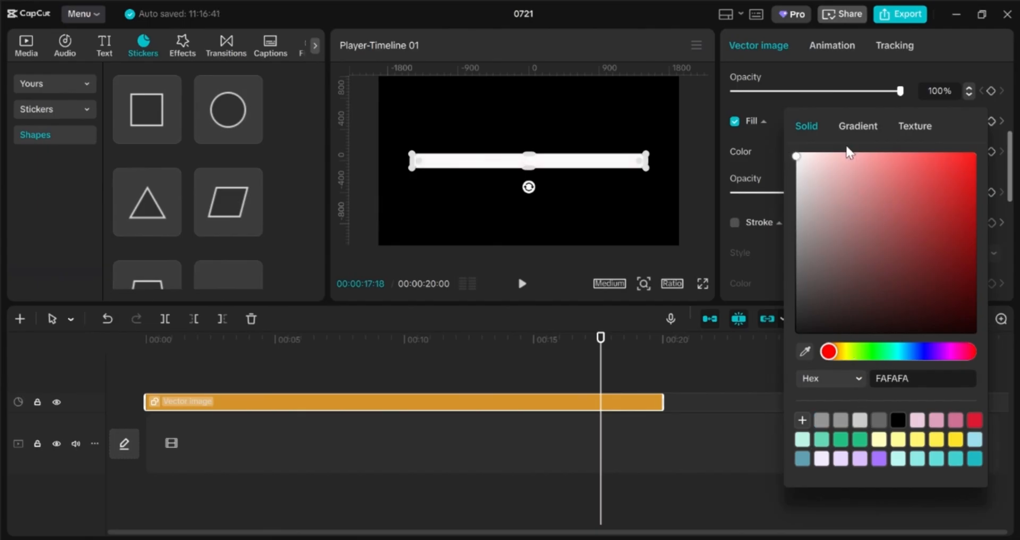
click(811, 85)
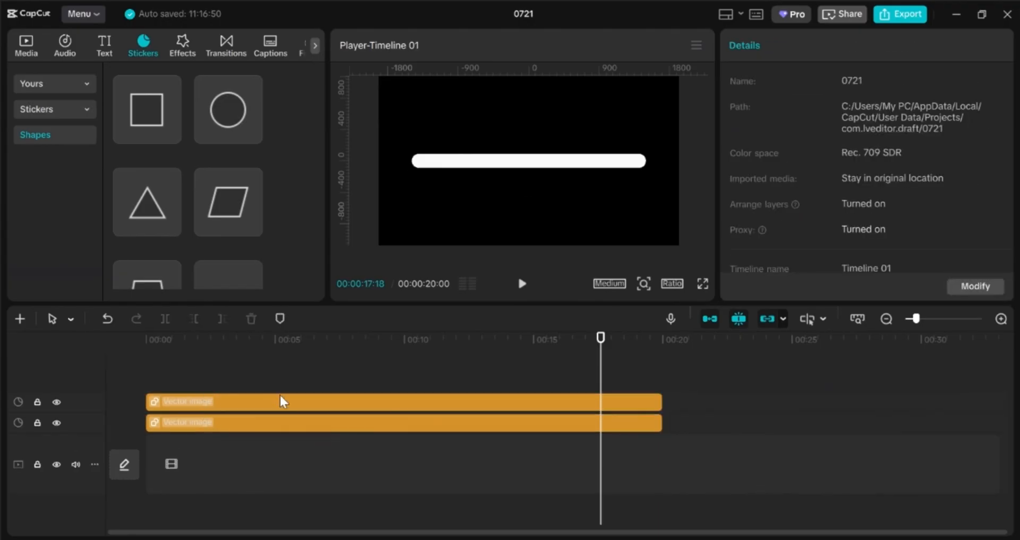
- Set the upper bar's fill color to blue (28B2DD)
click(280, 396)
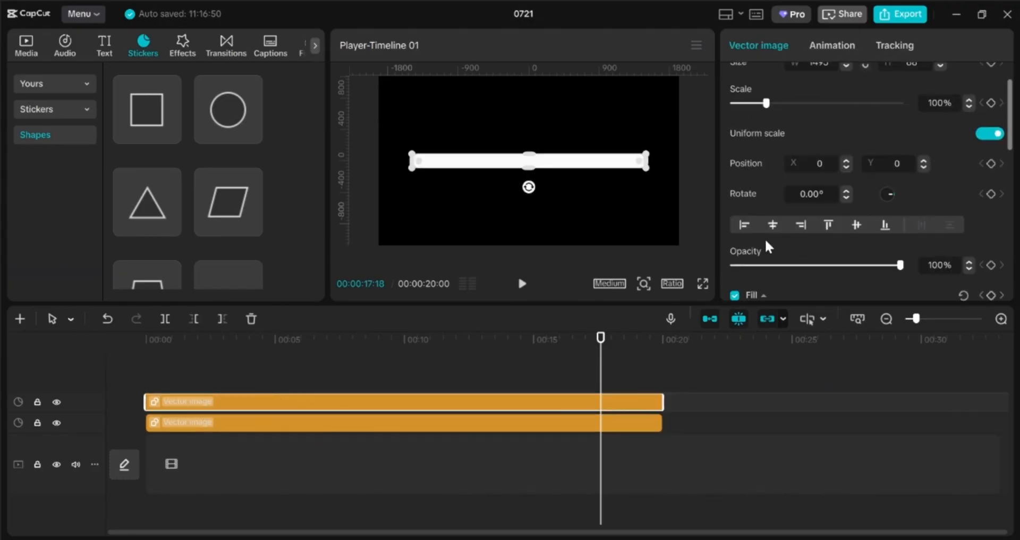
scroll(763, 238, down, 3)
click(811, 150)
click(918, 459)
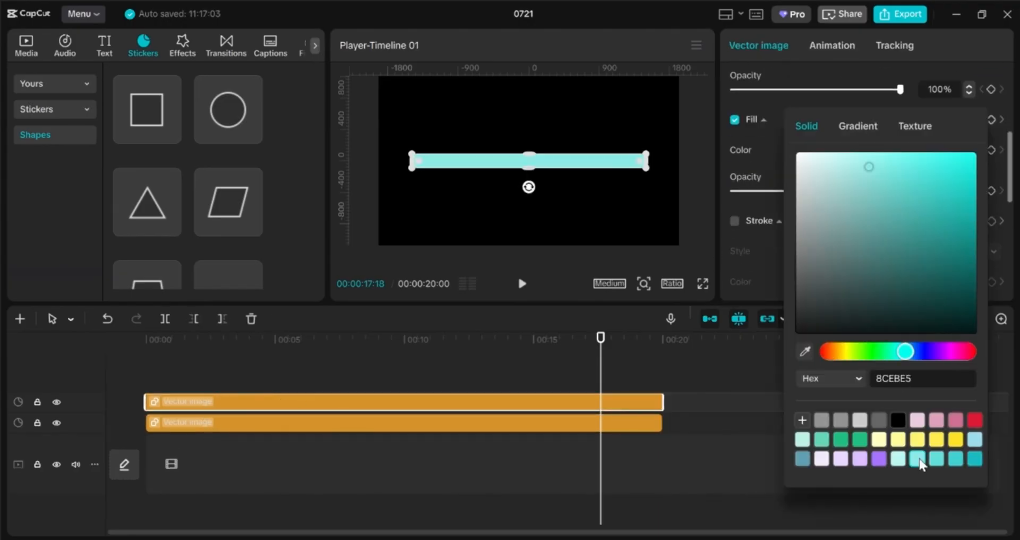
drag(905, 352, 913, 352)
drag(950, 207, 943, 176)
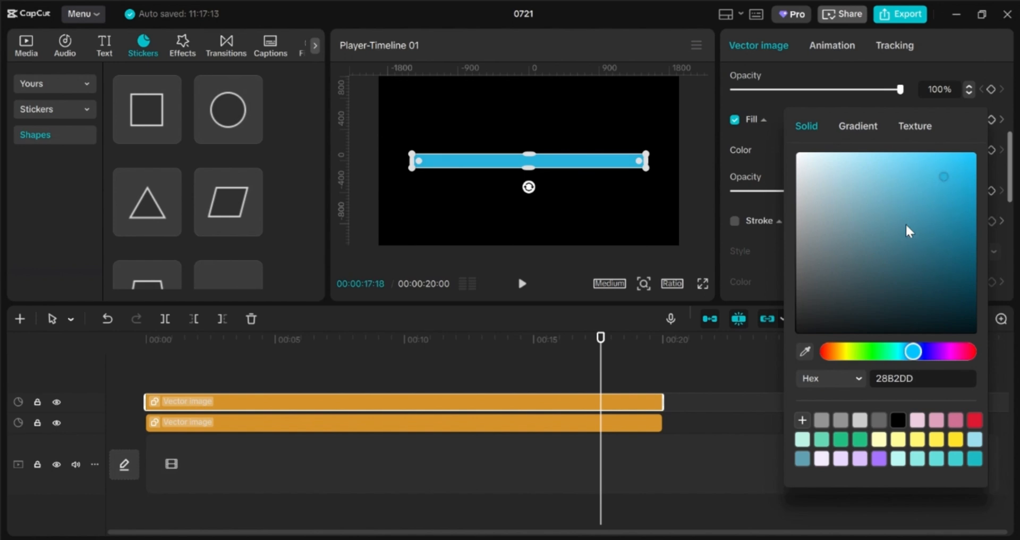
click(396, 387)
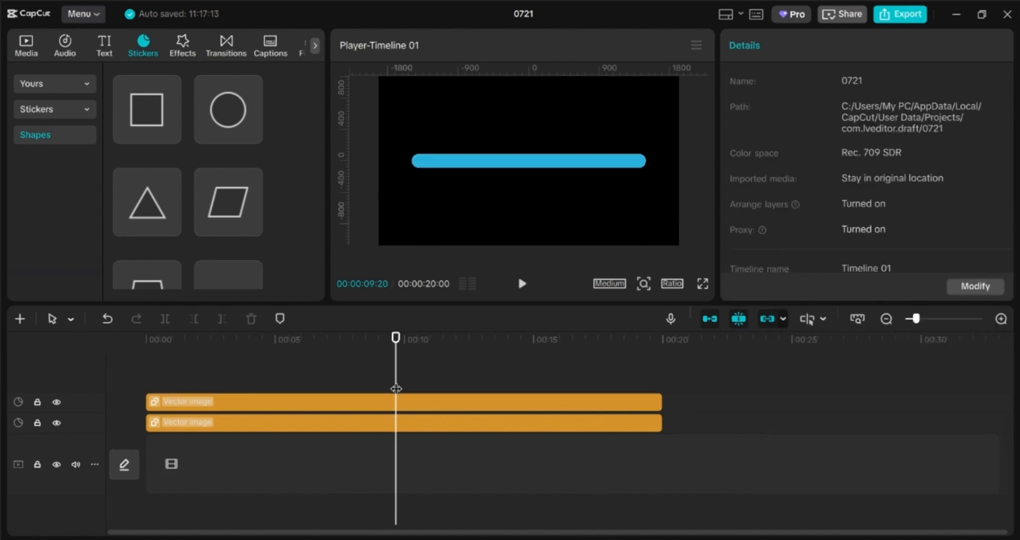
- Return the playhead to 00:00:00:00 and turn the blue bar into its own compound clip
drag(397, 386, 107, 420)
click(257, 405)
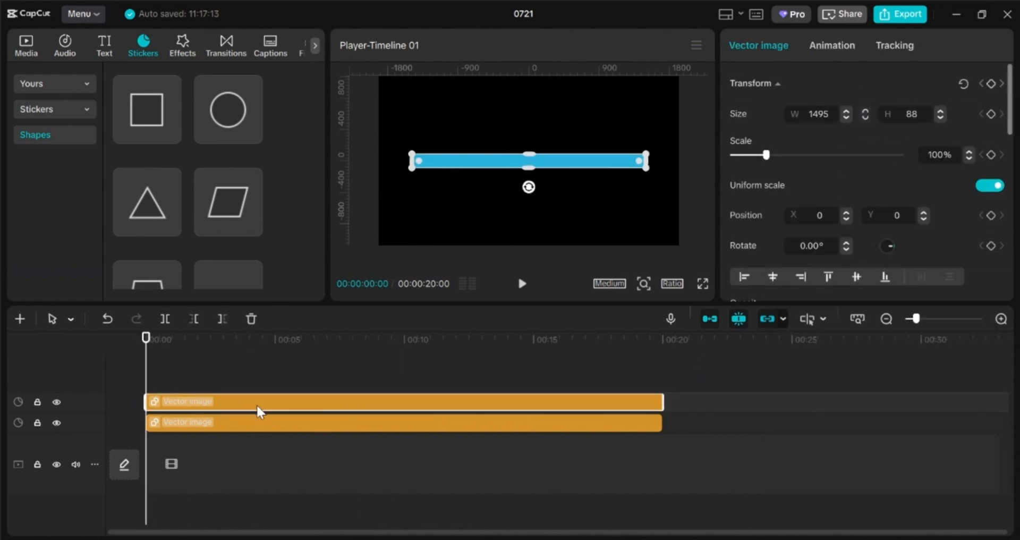
right_click(256, 404)
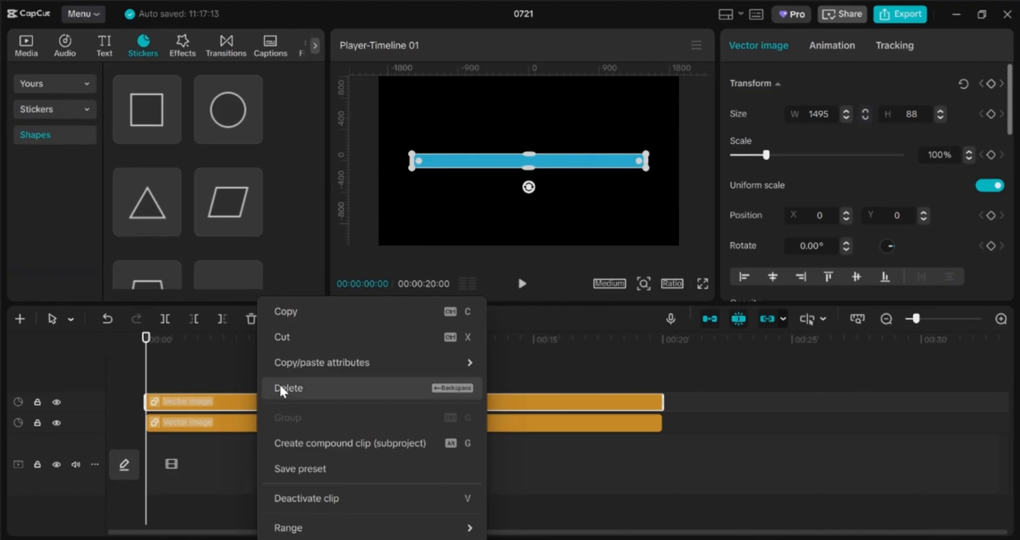
click(301, 442)
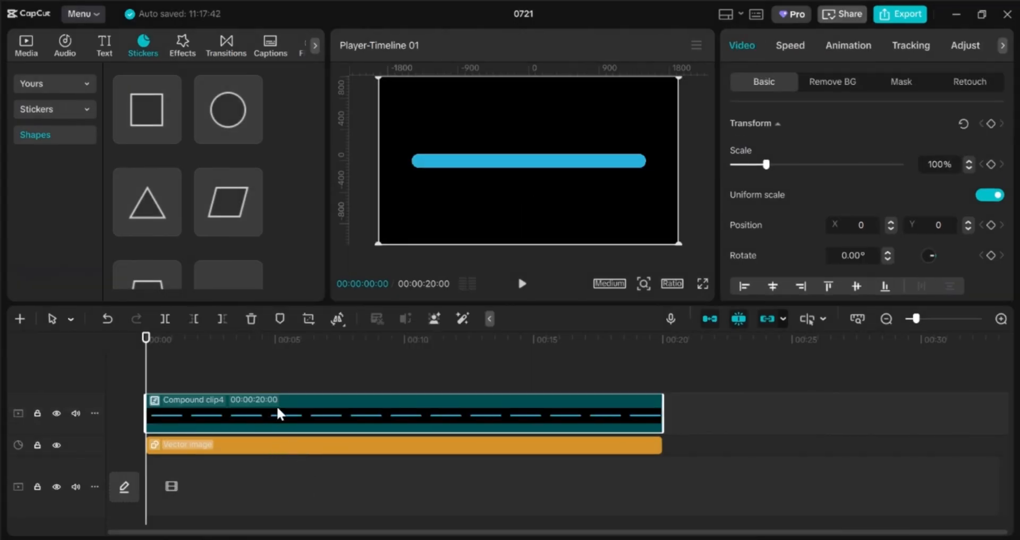
- Add a Split mask rotated to -90° just before the blue bar's left end (X -764, Y -57) and keyframe its position at the start
click(896, 84)
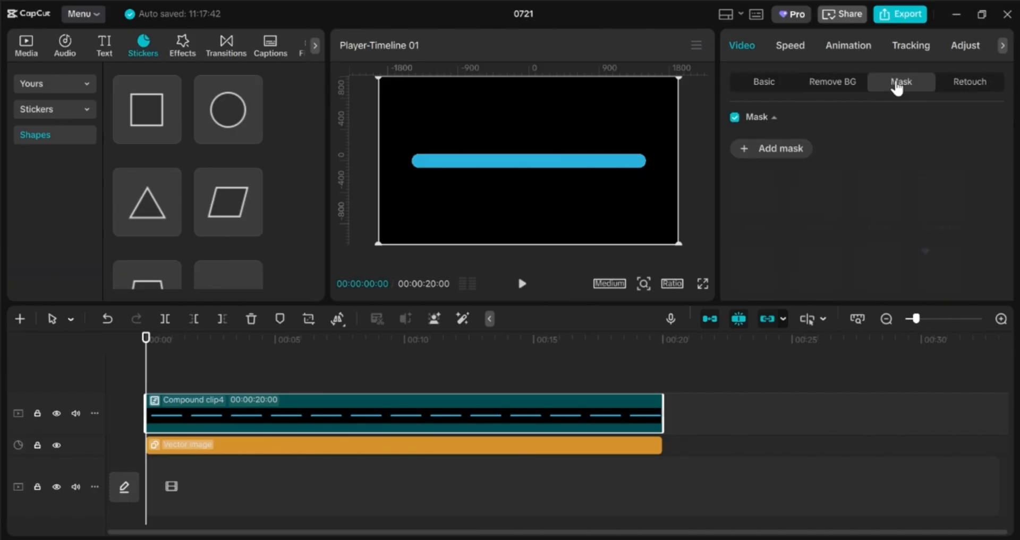
click(792, 151)
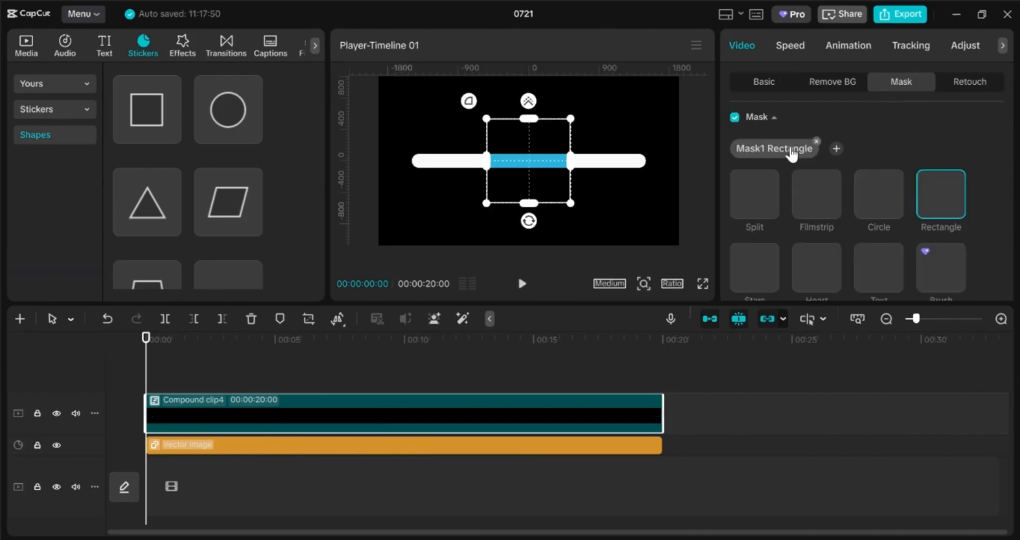
click(751, 195)
drag(528, 179, 413, 192)
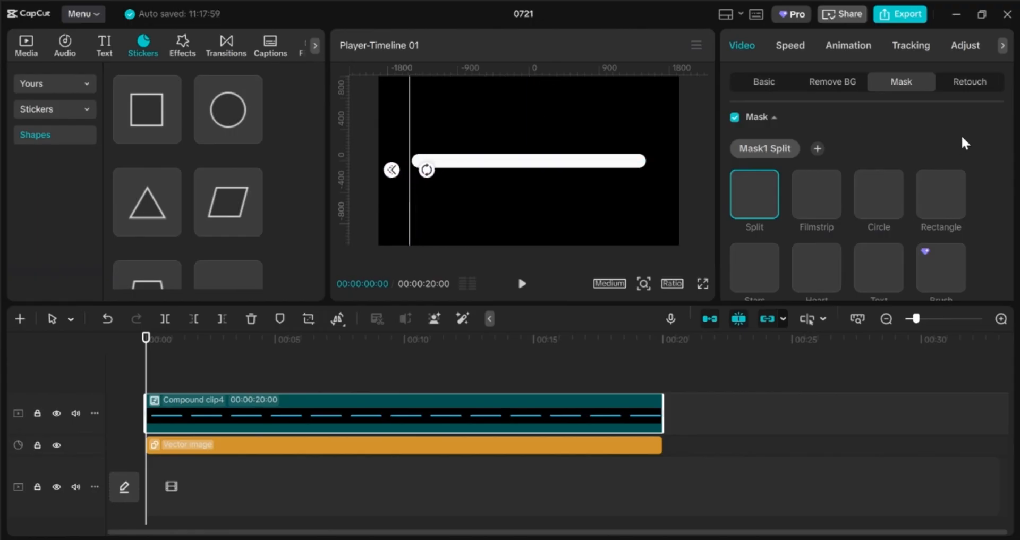
scroll(961, 142, down, 5)
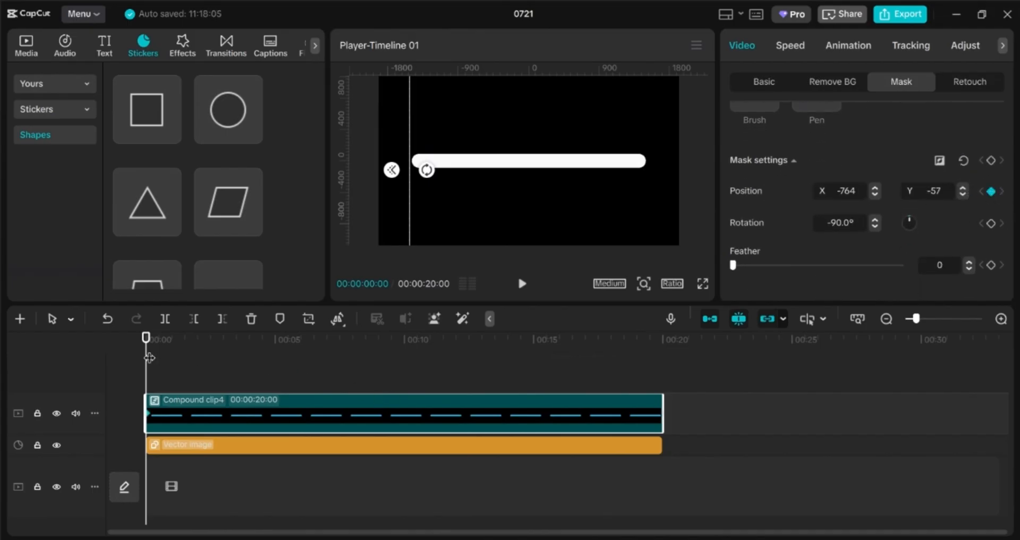
- With feather 29, keyframe the Split mask past the bar's right end and move that keyframe to the end of the compound clip
drag(146, 355, 220, 386)
drag(405, 205, 576, 177)
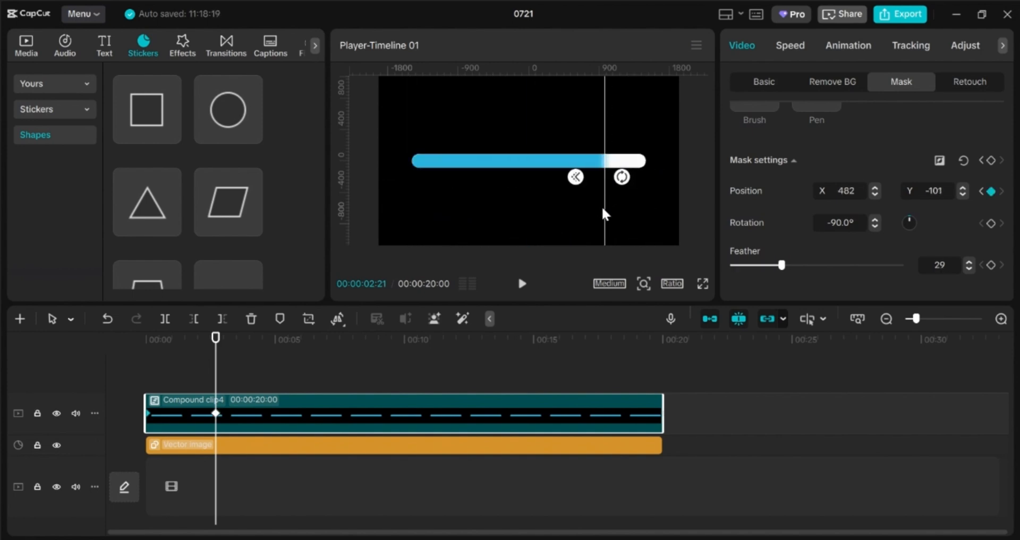
drag(604, 213, 652, 225)
drag(217, 414, 699, 425)
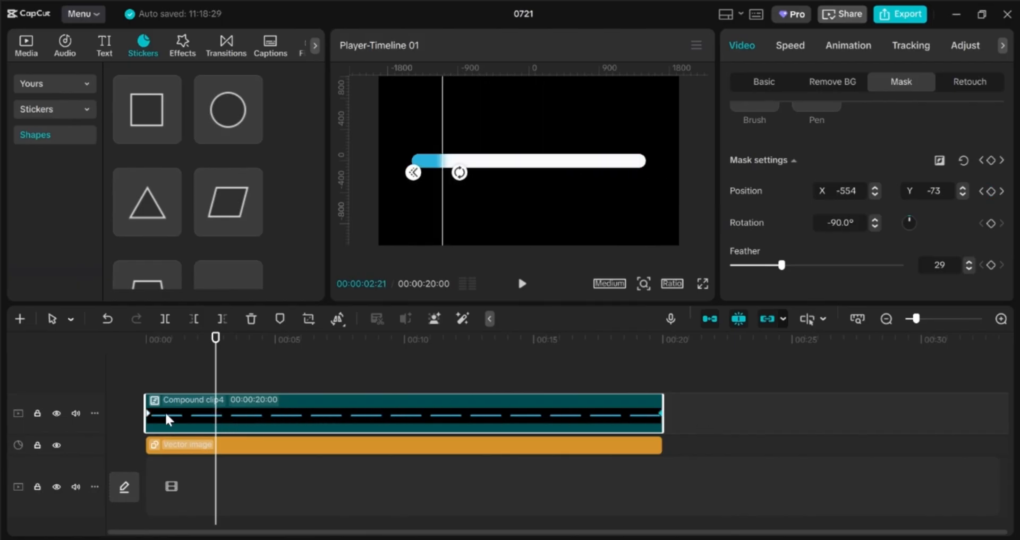
- Play the timeline from the start to preview the progress bar's fill animation
click(152, 372)
key(space)
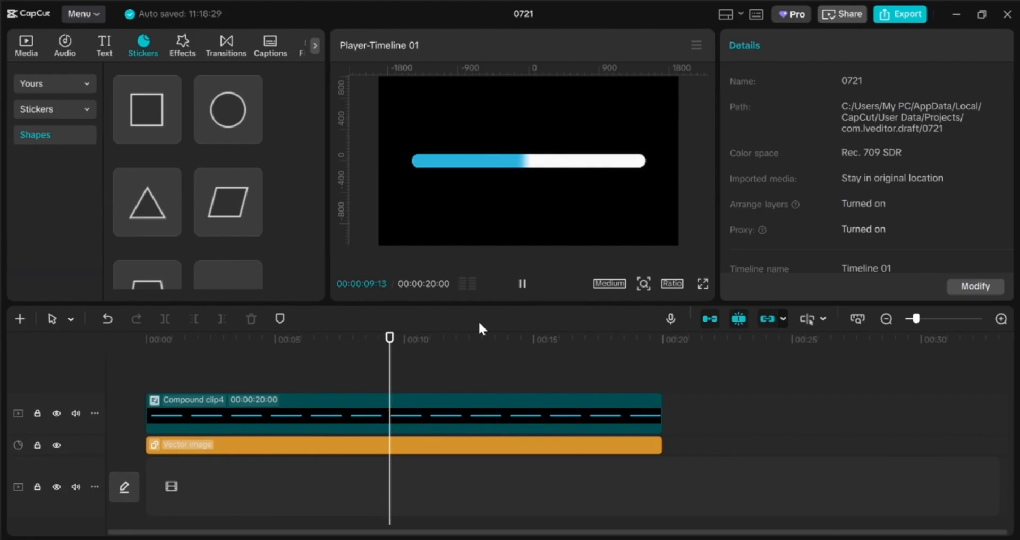
click(331, 365)
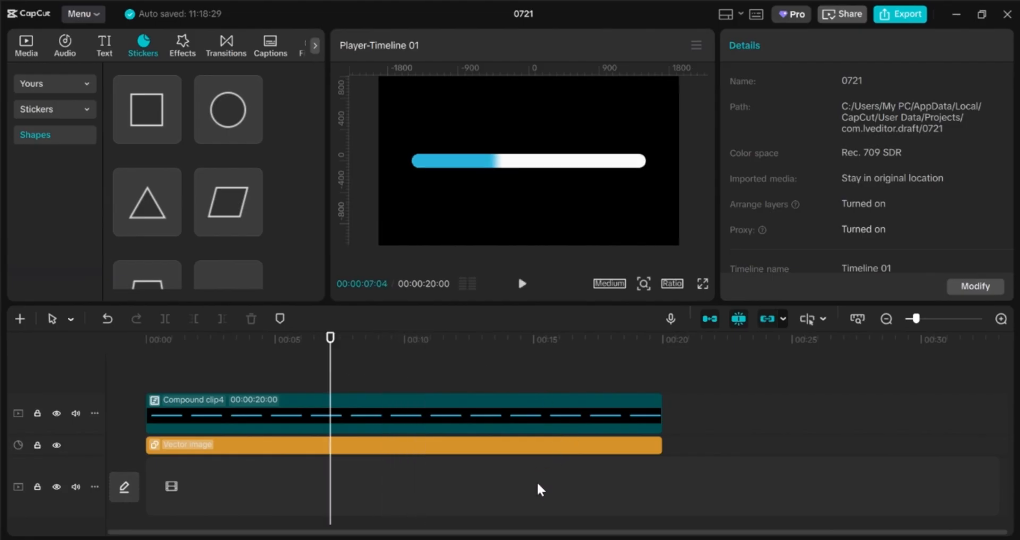
- Switch to ChatGPT and send "create a downloadable srt file for a progress bar starting from 0% to 100%"
key(alt+Tab)
text(create a do)
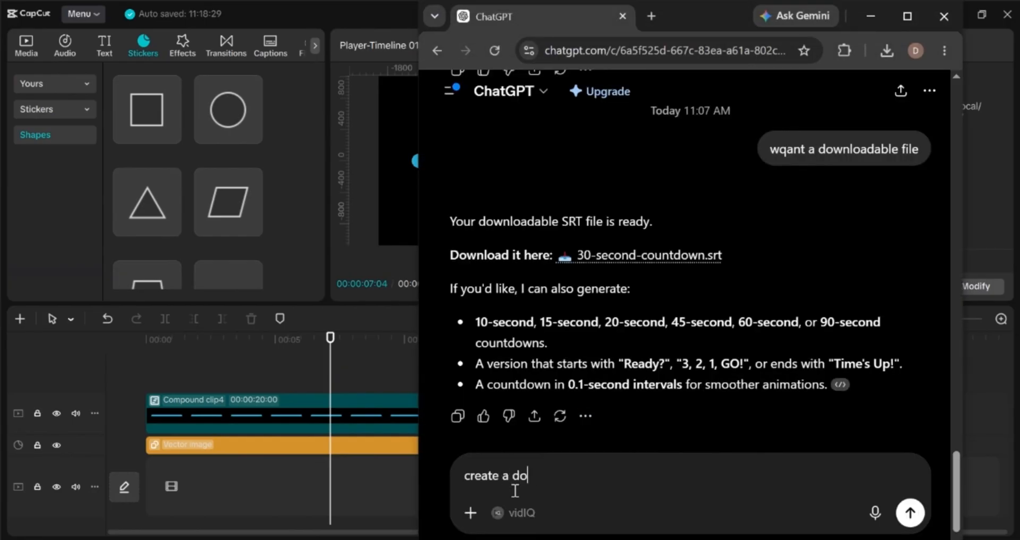
text(wnloadable srt file for)
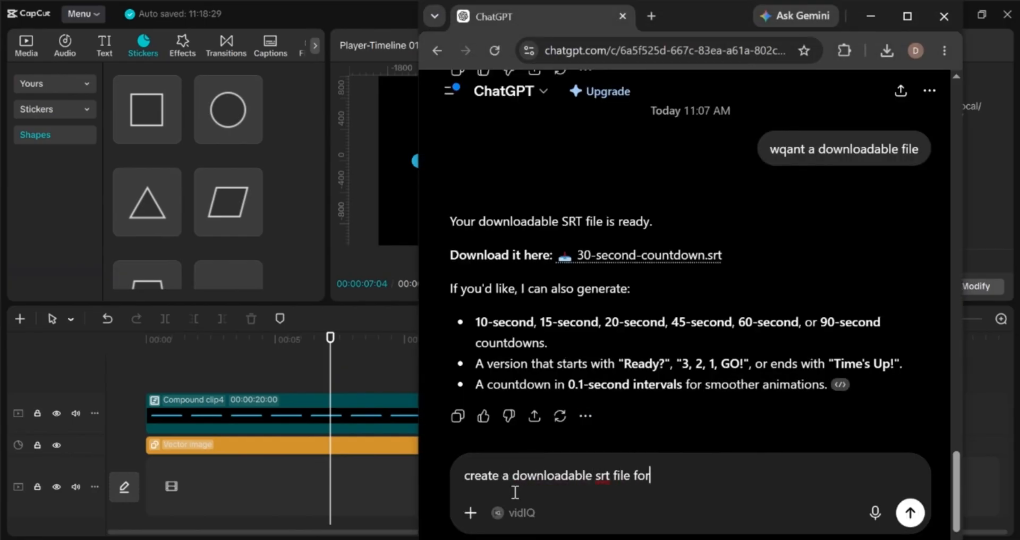
text( a progress bar starting from 0% to 100%)
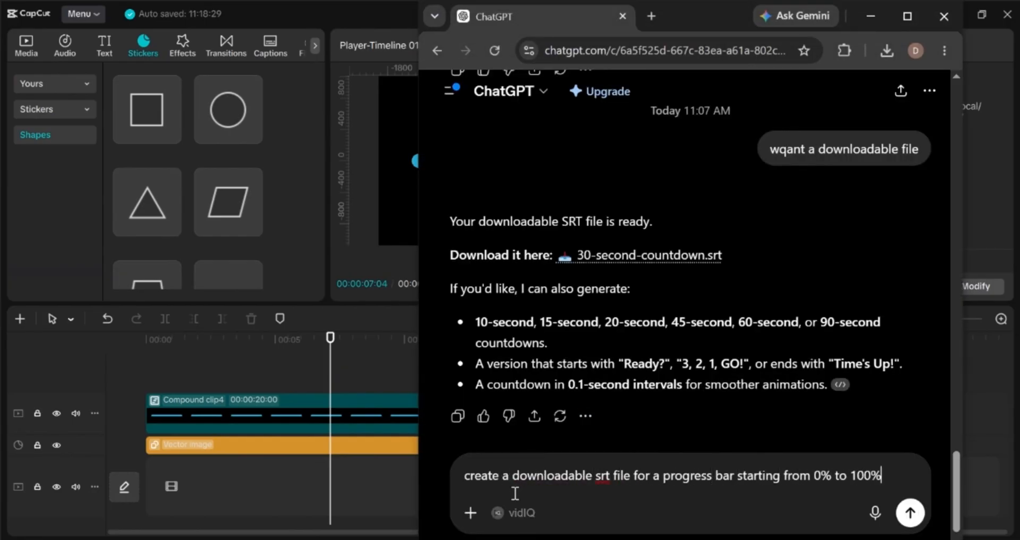
click(910, 512)
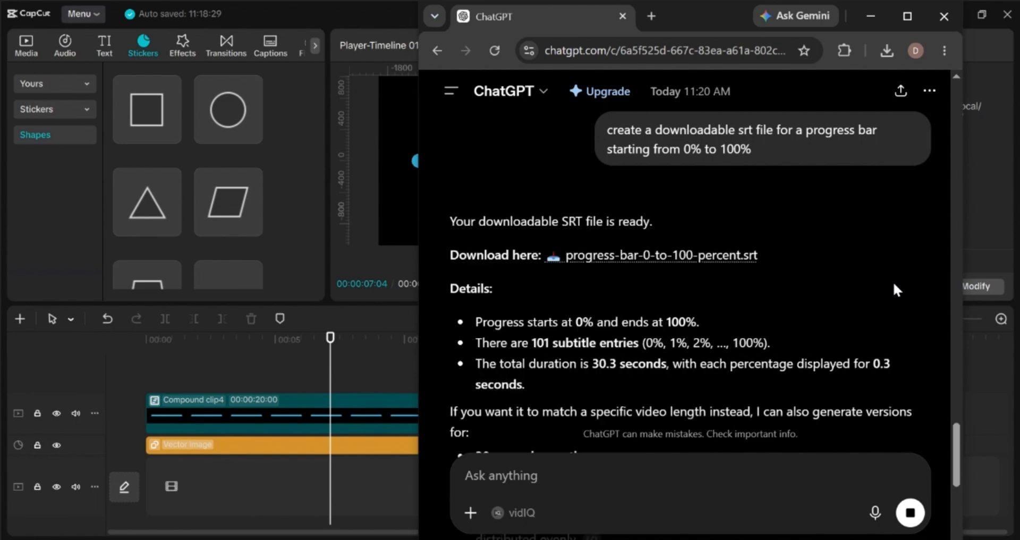
- Download progress-bar-0-to-100-percent.srt and import it into CapCut's local captions
click(702, 262)
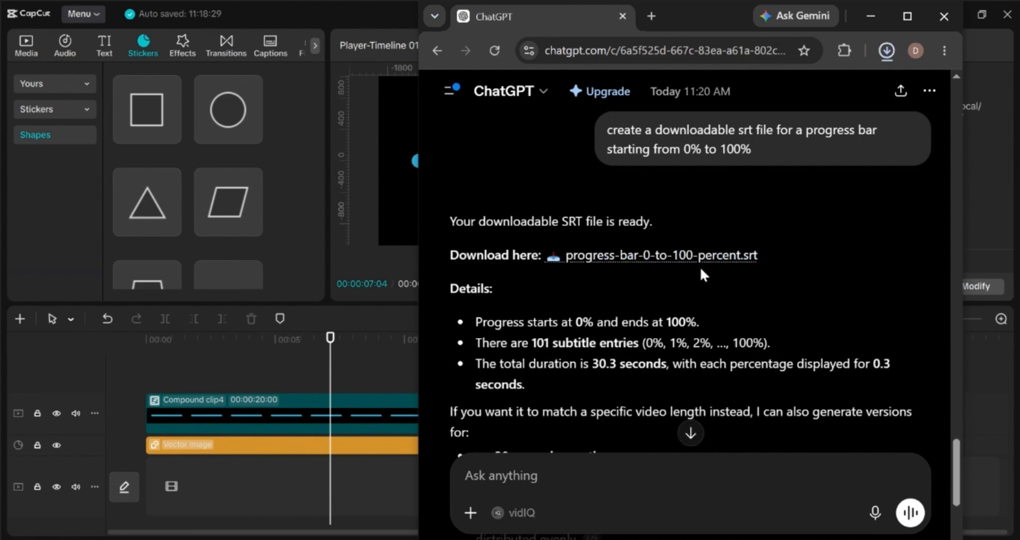
click(887, 51)
drag(771, 123, 223, 232)
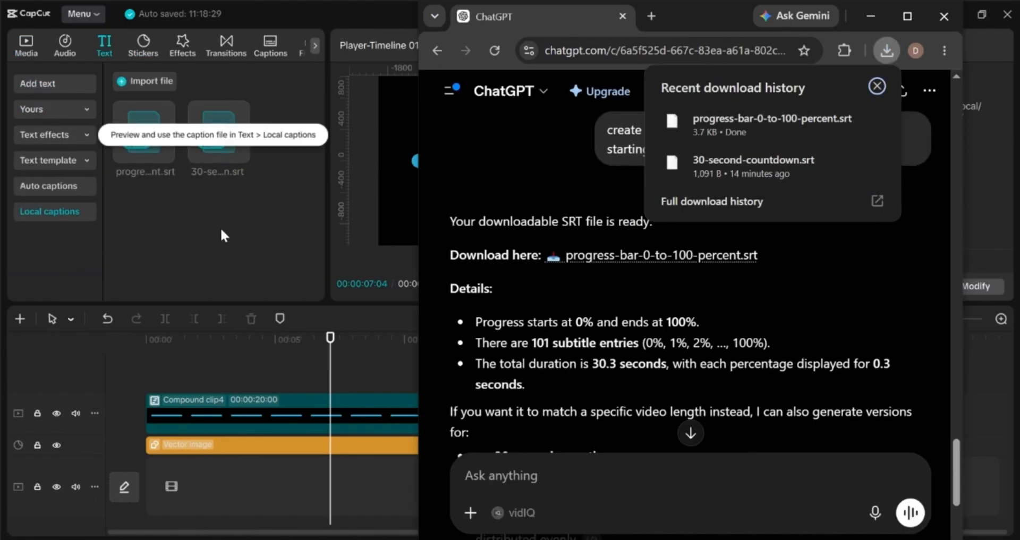
- Return to CapCut and place the progress-bar percentage captions file on a track above the bar, from the timeline start
click(264, 218)
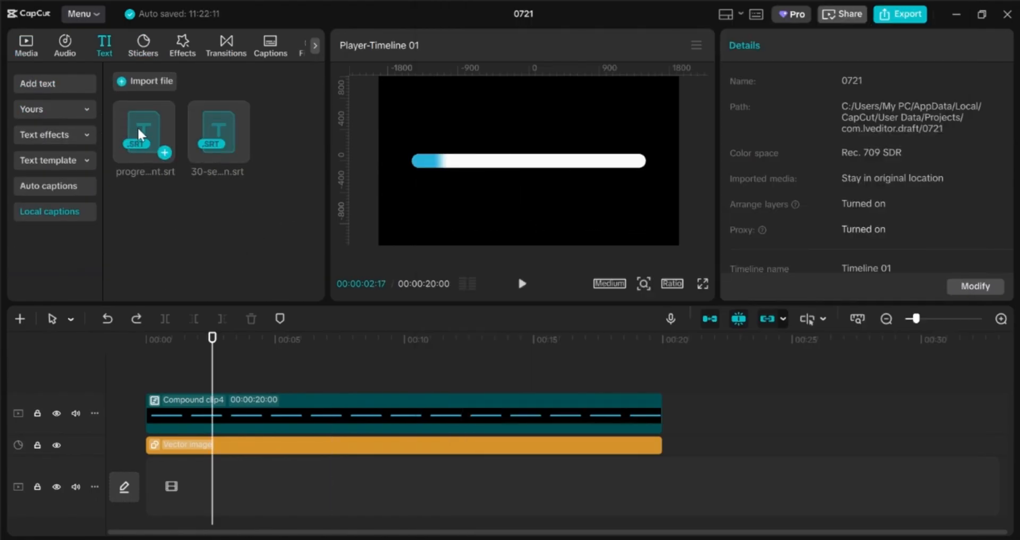
drag(139, 134, 152, 393)
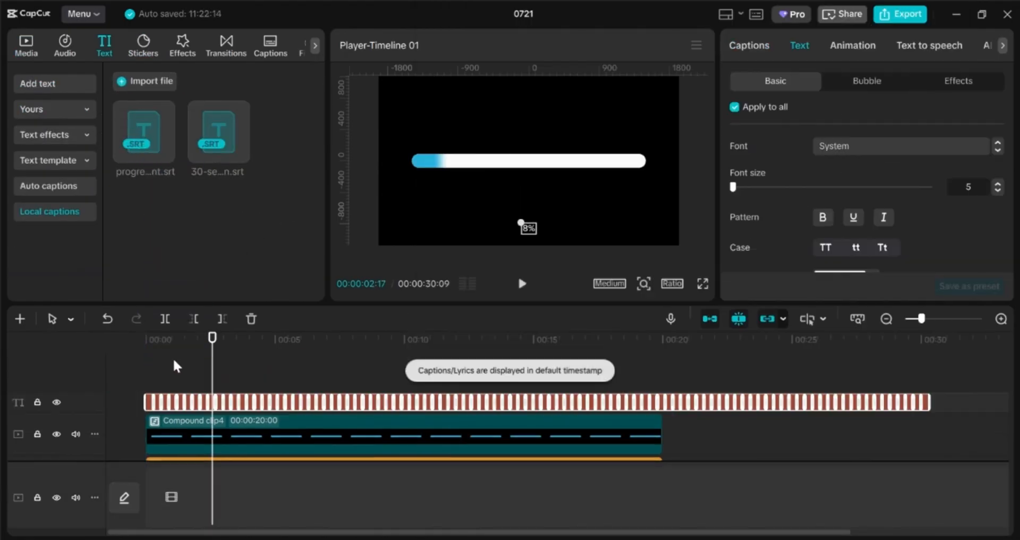
click(1000, 318)
click(886, 319)
click(886, 318)
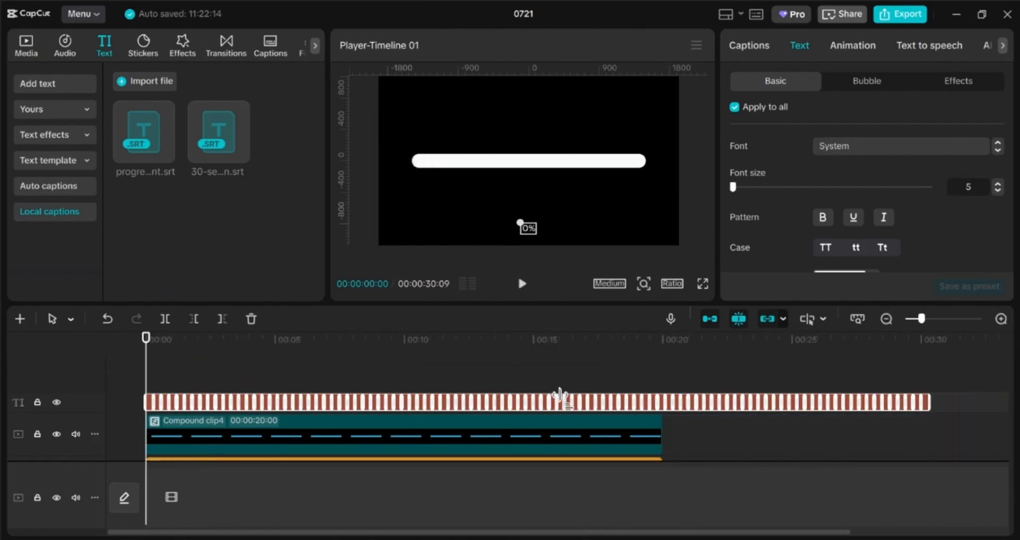
- Style all percentage captions in black Impact and move them onto the centre of the progress bar
click(910, 146)
click(866, 180)
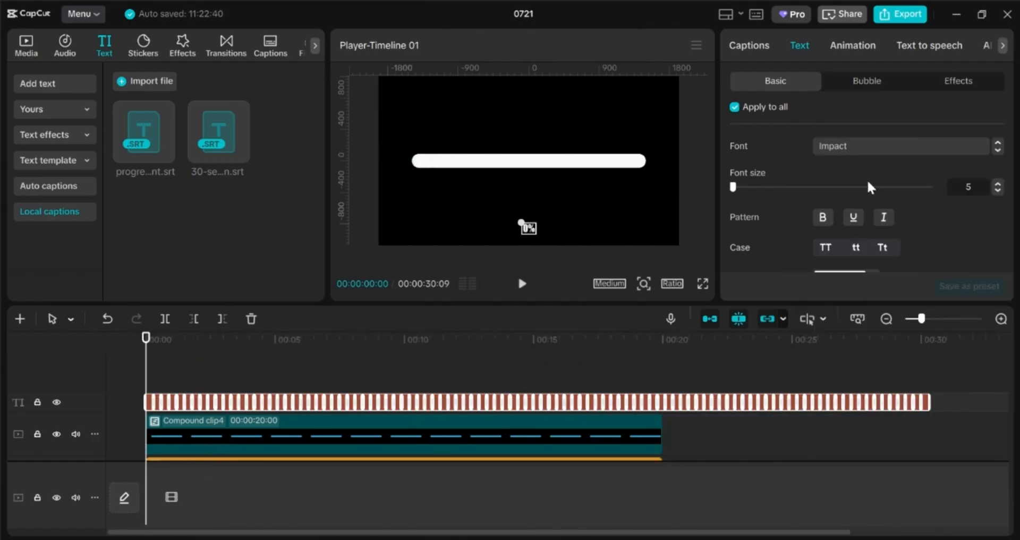
drag(534, 227, 523, 168)
scroll(855, 234, down, 2)
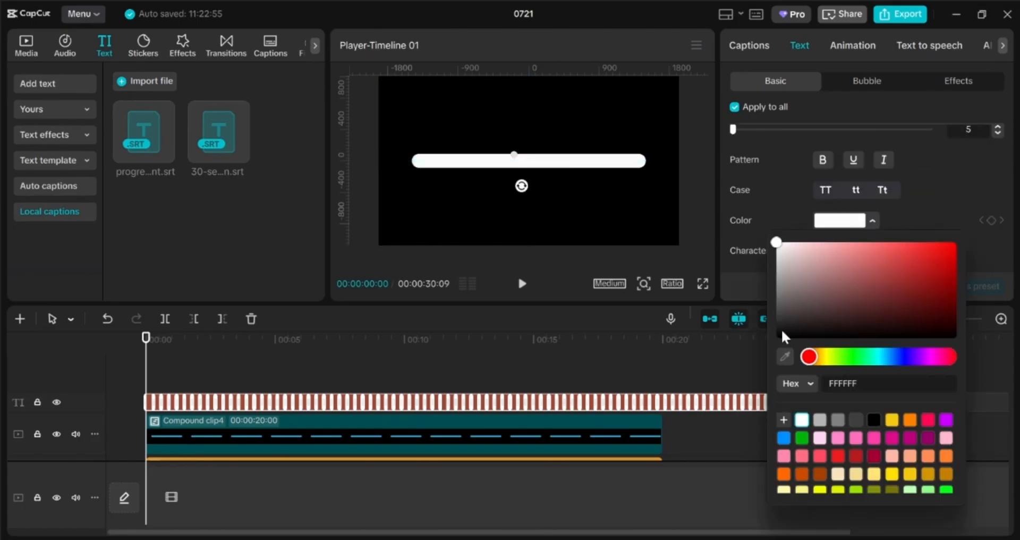
drag(779, 331, 774, 346)
click(540, 199)
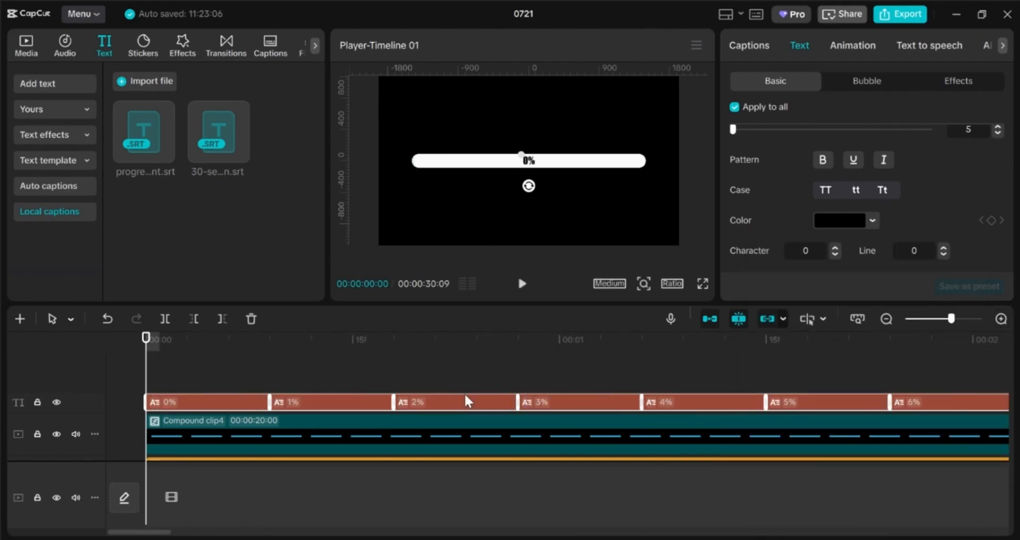
- Combine all the percentage captions into one compound clip and move the playhead to the progress bar clip's end
right_click(464, 395)
click(519, 441)
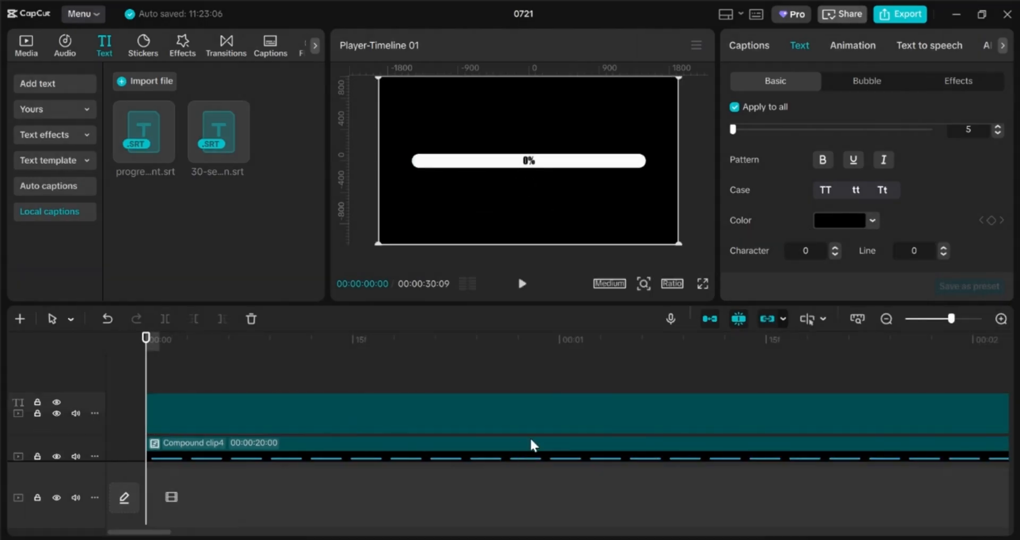
scroll(547, 430, right, 2)
scroll(547, 430, down, 6)
key(Down)
- Set the captions compound clip's speed to 1.51x and trim its end to match the progress bar clip at 20 seconds
click(829, 46)
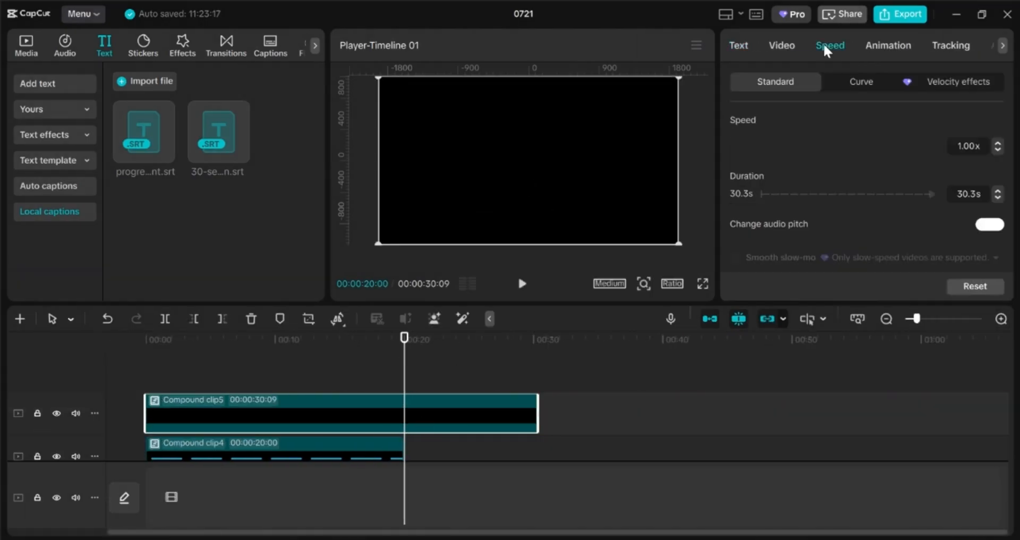
click(997, 143)
click(998, 143)
click(997, 143)
click(997, 143)
click(998, 143)
click(966, 148)
key(BackSpace)
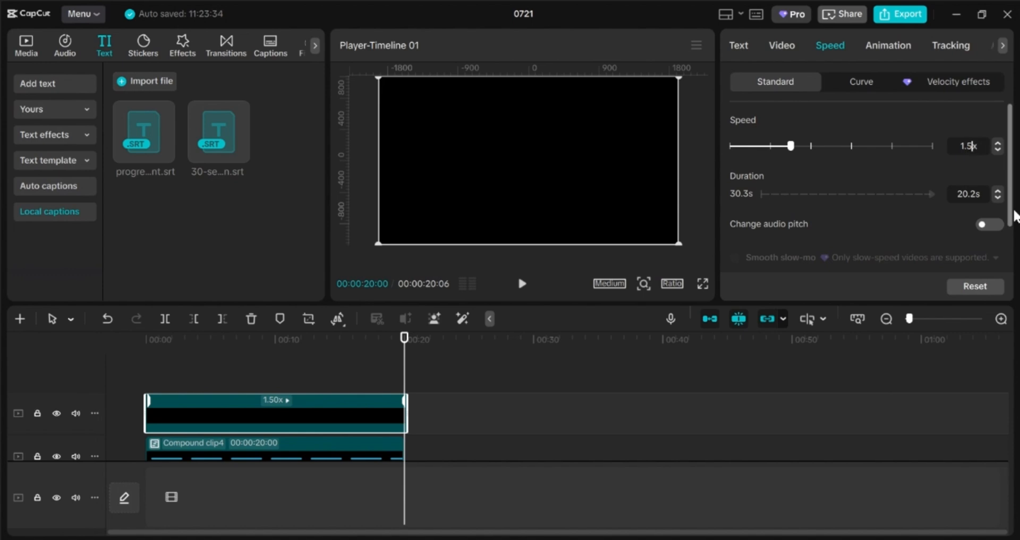
text(2)
key(Return)
scroll(379, 414, up, 6)
click(966, 148)
key(BackSpace)
text(1)
key(Return)
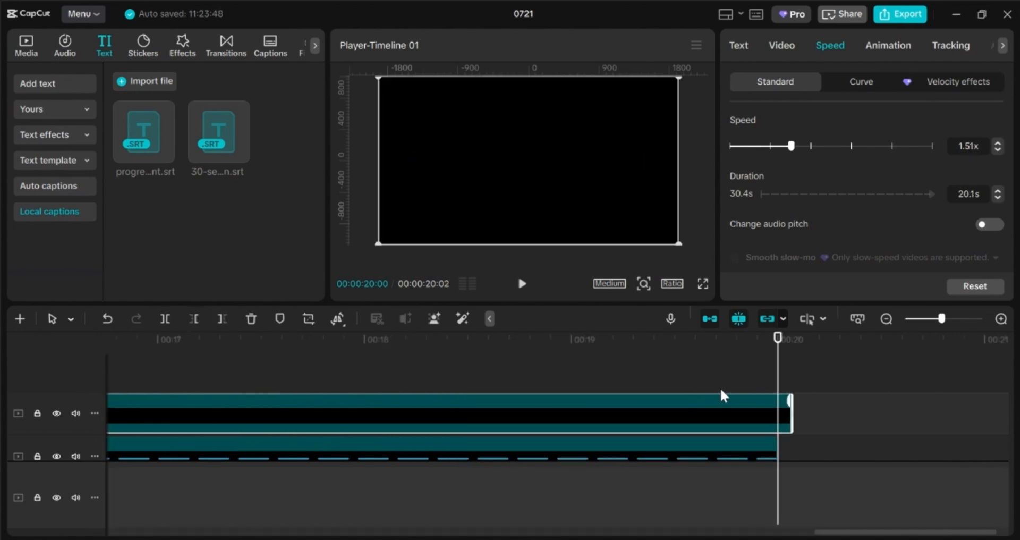
drag(791, 401, 778, 401)
- Scrub and play the timeline to check that the percentages keep pace with the bar's fill
drag(778, 338, 697, 404)
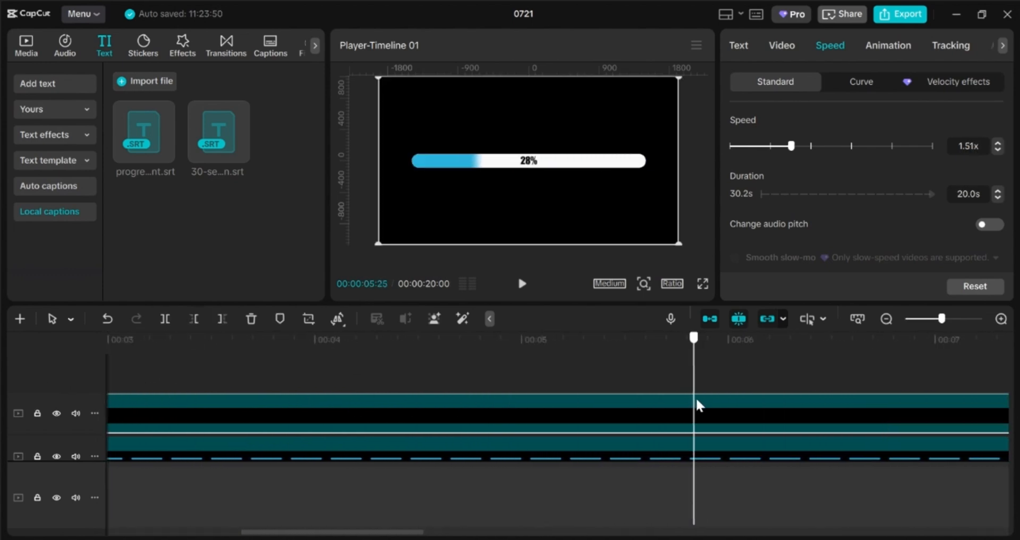
click(886, 320)
click(887, 319)
click(886, 319)
scroll(392, 455, down, 2)
scroll(391, 446, up, 1)
key(space)
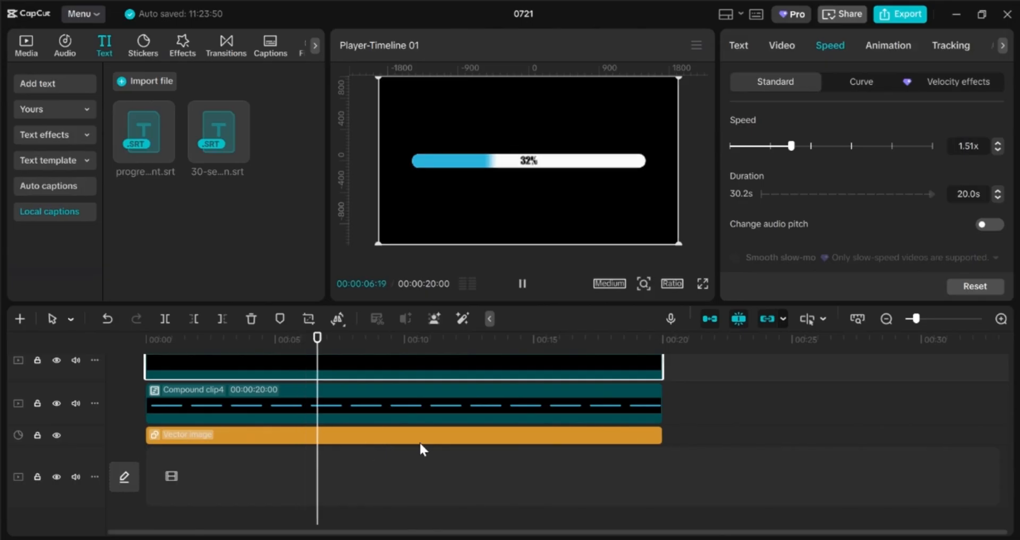
key(space)
- Combine the percentage clip, the blue bar clip and the vector image into a single compound clip
scroll(735, 403, up, 1)
scroll(393, 401, down, 2)
click(393, 401)
right_click(392, 399)
click(470, 445)
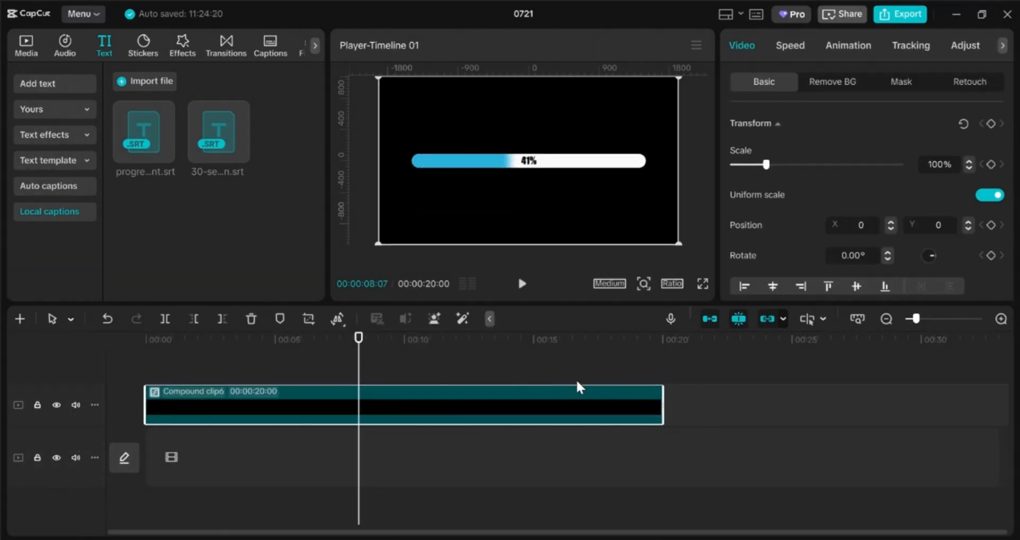
- Try green and blue canvas background colors on the compound clip and undo both
scroll(750, 273, down, 5)
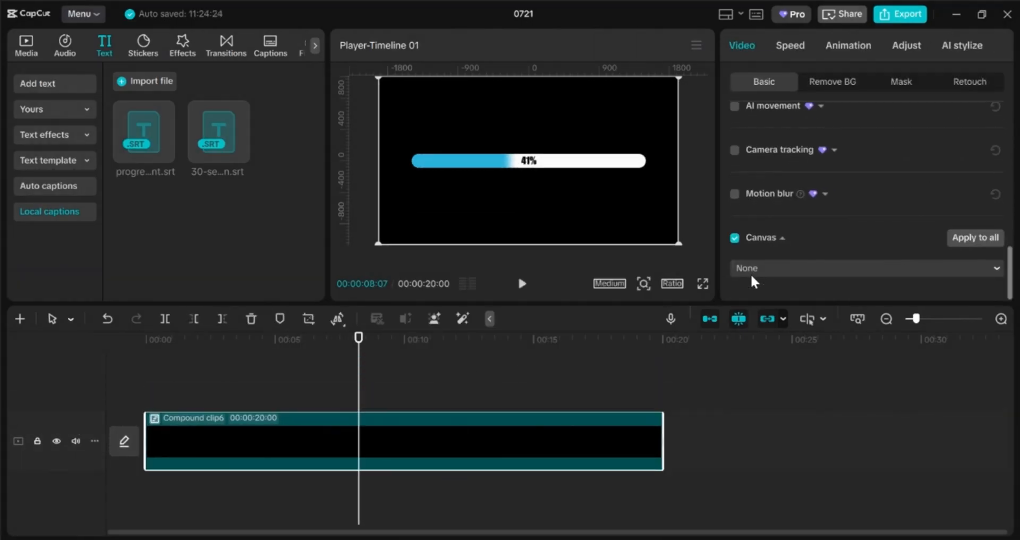
click(769, 272)
click(827, 291)
scroll(826, 288, down, 1)
click(833, 272)
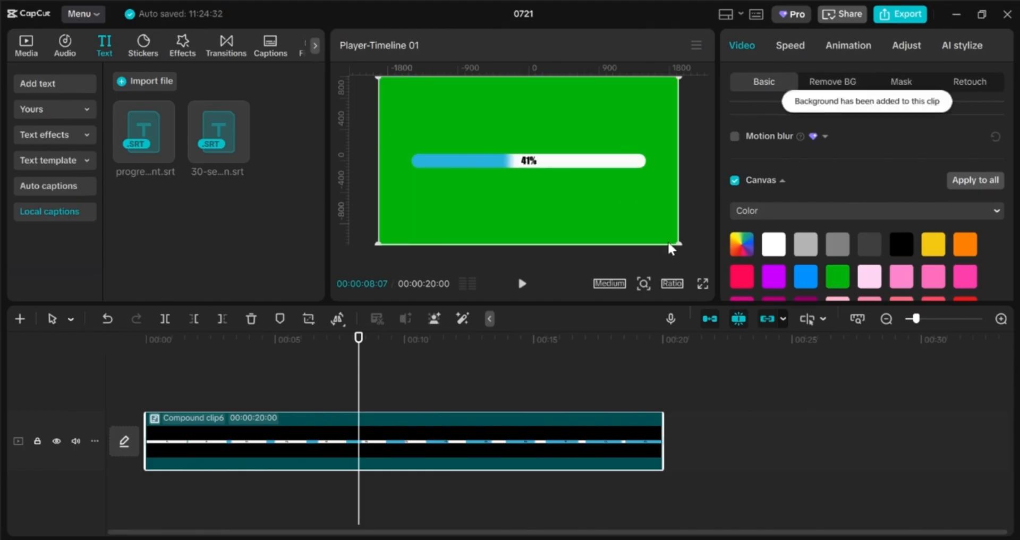
click(811, 277)
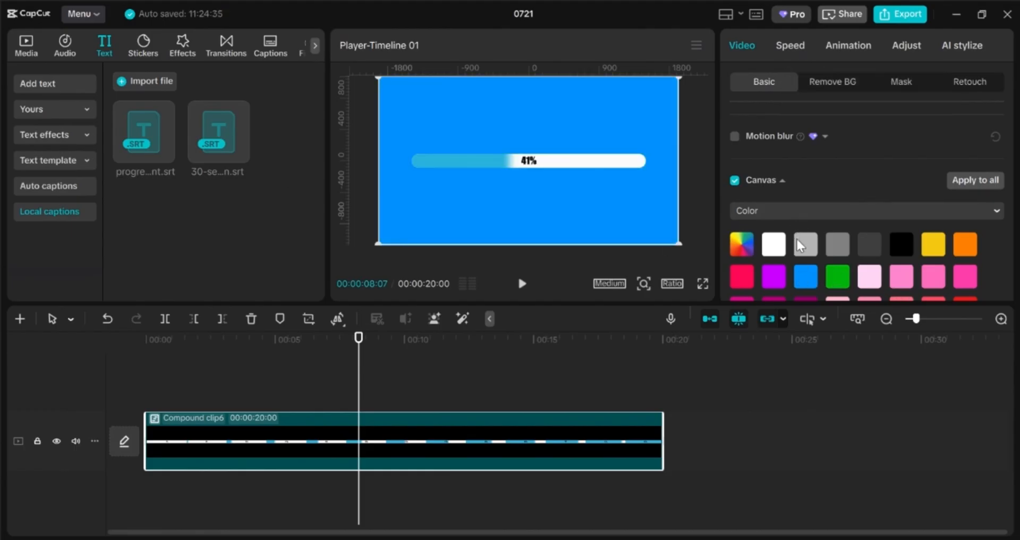
key(ctrl+z)
key(ctrl+z)
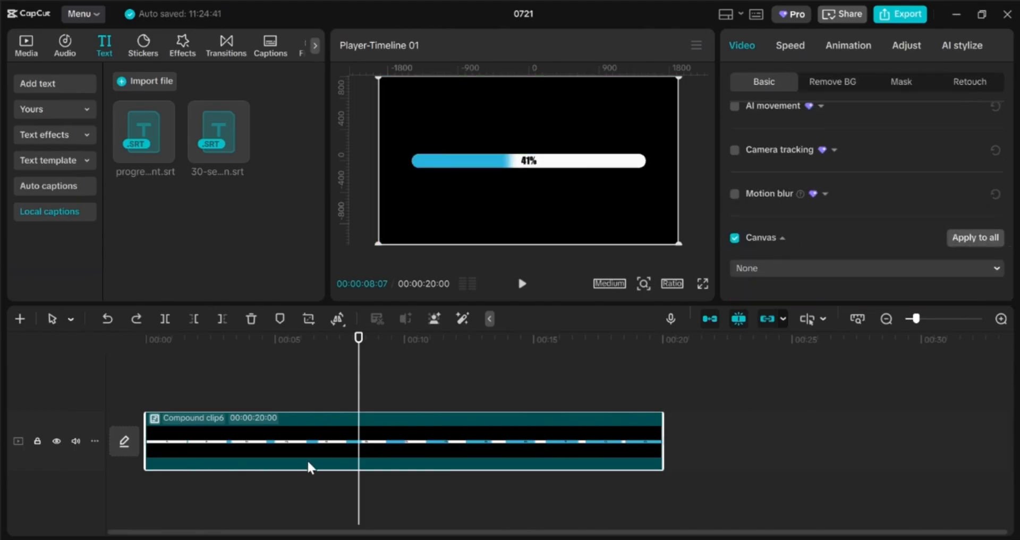
- Save the progress bar compound clip to My presets and clear it from the timeline
right_click(326, 433)
click(406, 432)
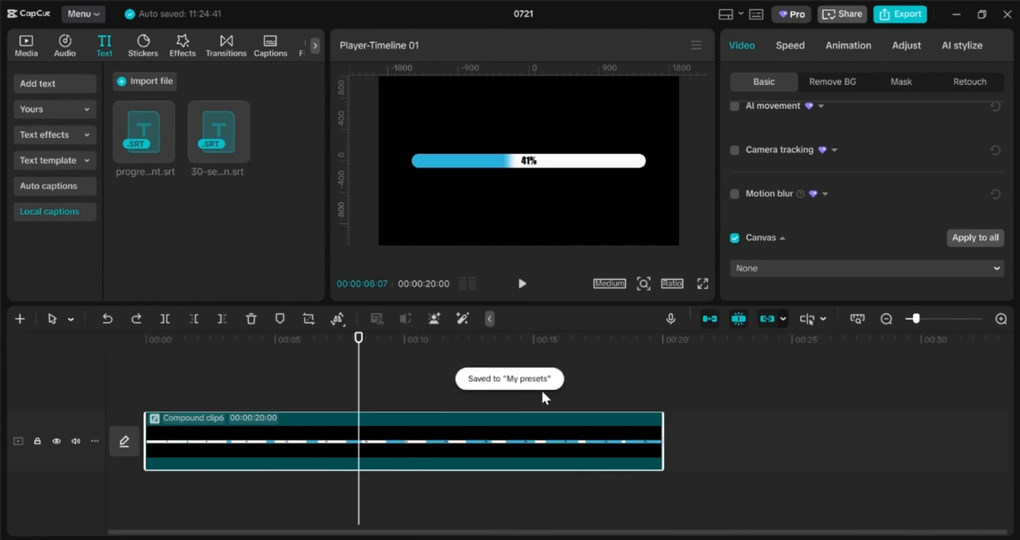
click(28, 35)
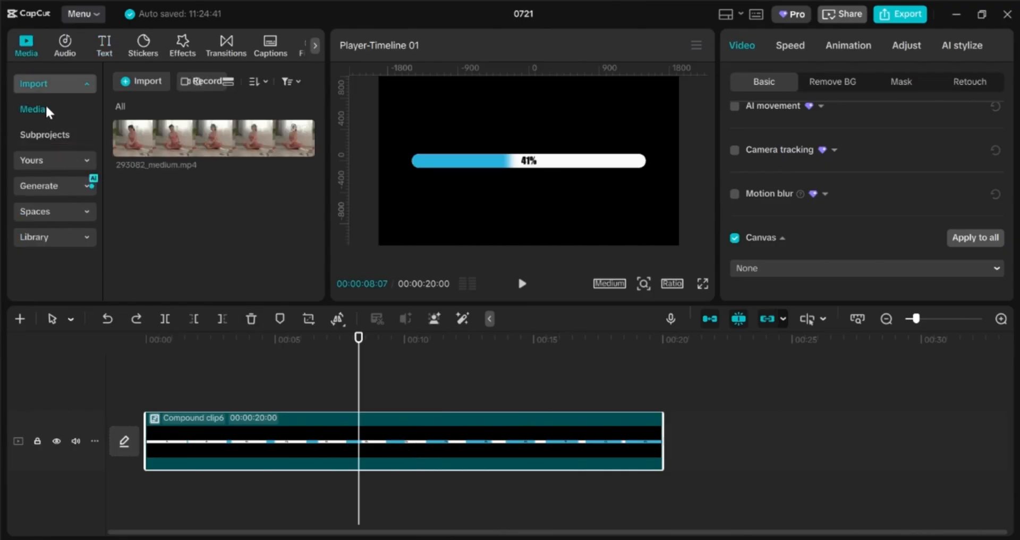
click(58, 160)
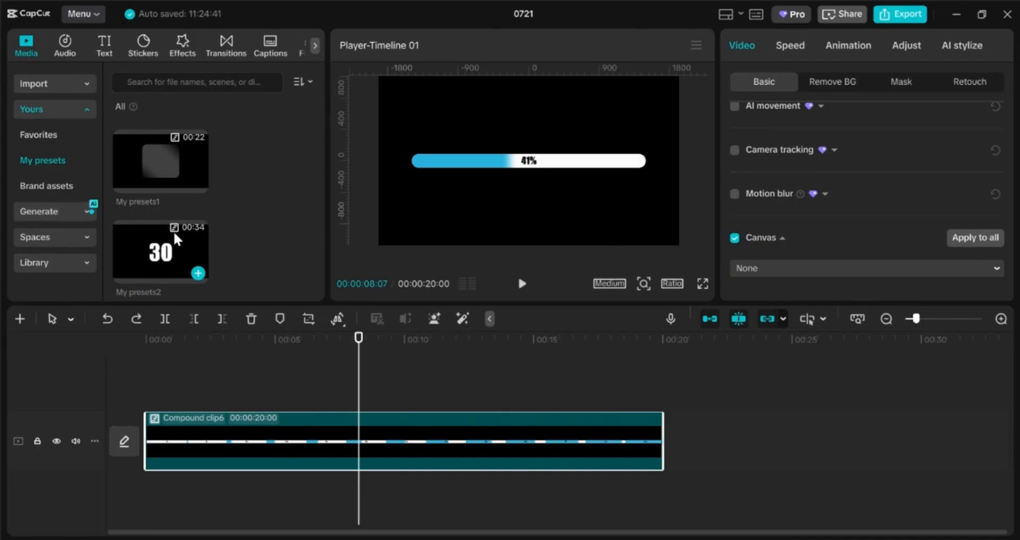
scroll(181, 228, down, 2)
click(265, 419)
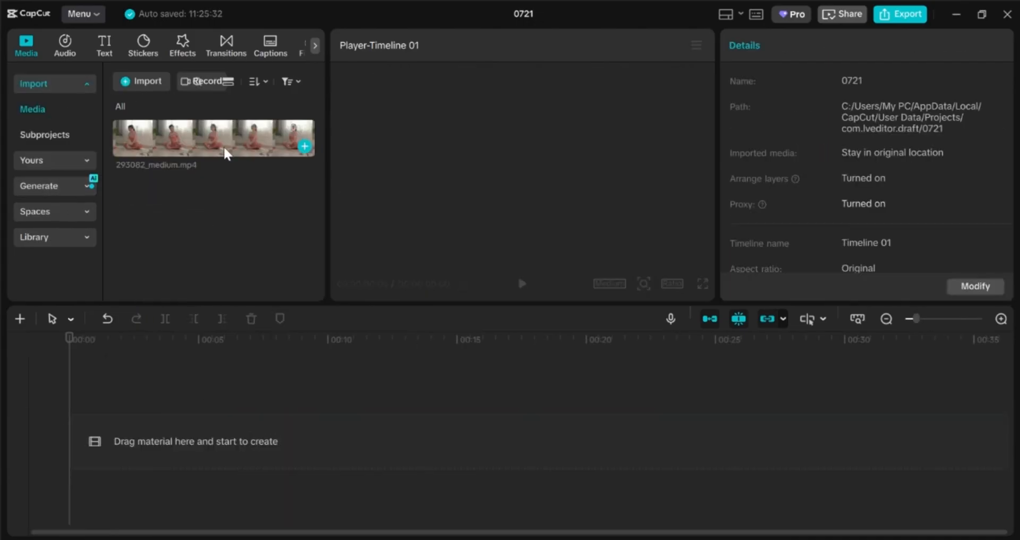
- Add 293082_medium.mp4 to the timeline and place the saved 30-second countdown preset above it from the start
click(299, 146)
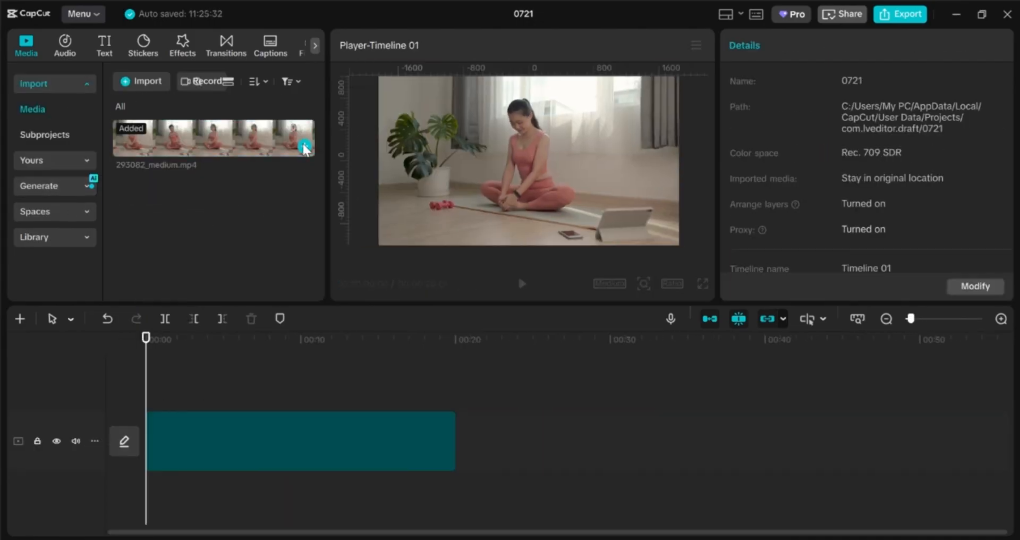
click(50, 159)
drag(159, 210, 146, 395)
drag(407, 388, 408, 389)
- Append a copy of the yoga video to itself and trim the copy to end with the countdown preset
click(356, 461)
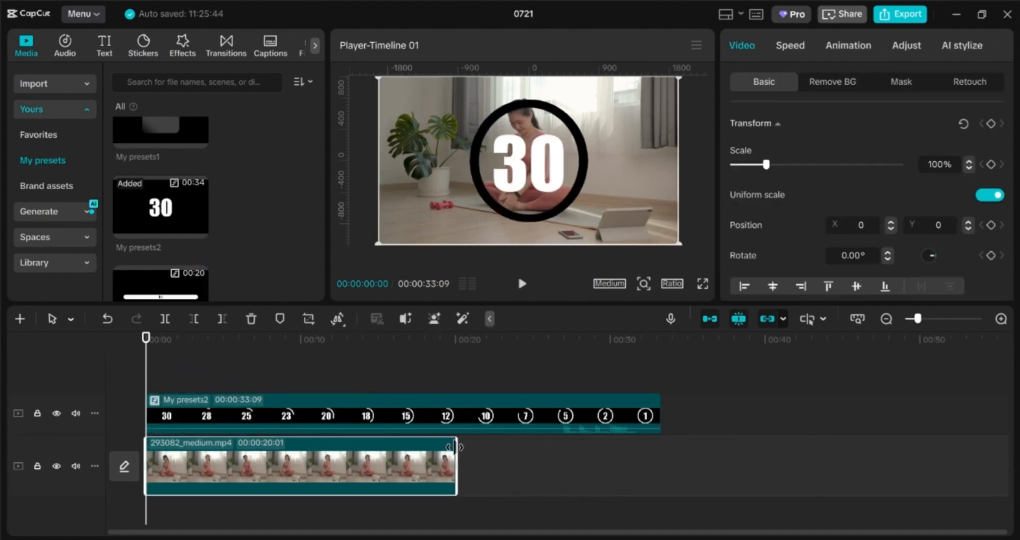
drag(356, 461, 677, 478)
drag(765, 466, 661, 461)
- Scale the countdown timer down to about a third and move it to the video frame's upper-right corner
click(412, 409)
drag(678, 244, 577, 189)
drag(528, 162, 596, 127)
drag(658, 91, 657, 101)
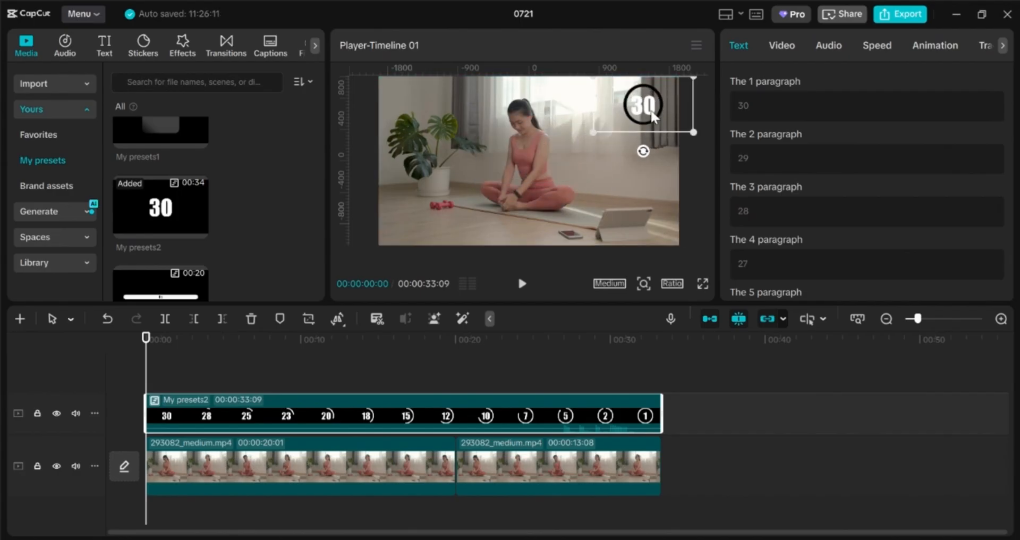
- Place the progress bar preset above the countdown from the start, scaled to 25% in the video frame's lower-right corner
scroll(202, 218, down, 2)
drag(202, 218, 178, 367)
drag(685, 242, 637, 234)
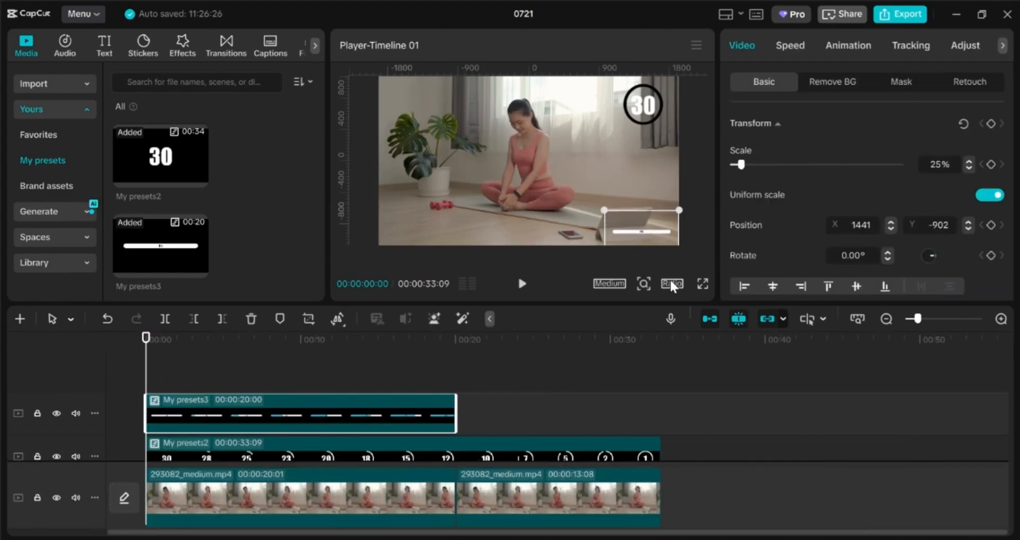
- Preview the video with both timer overlays in full screen and return to the editor
click(702, 284)
click(293, 495)
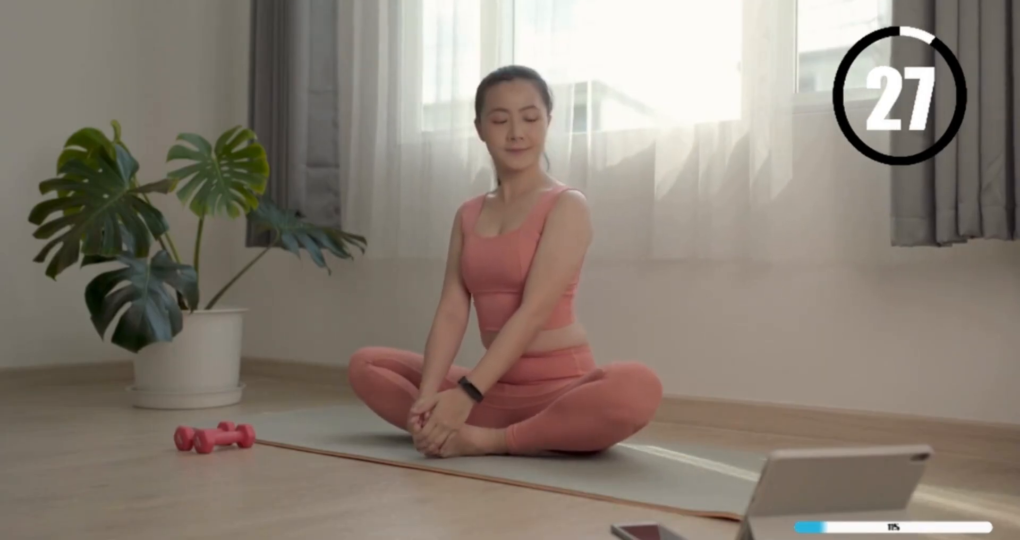
key(Escape)
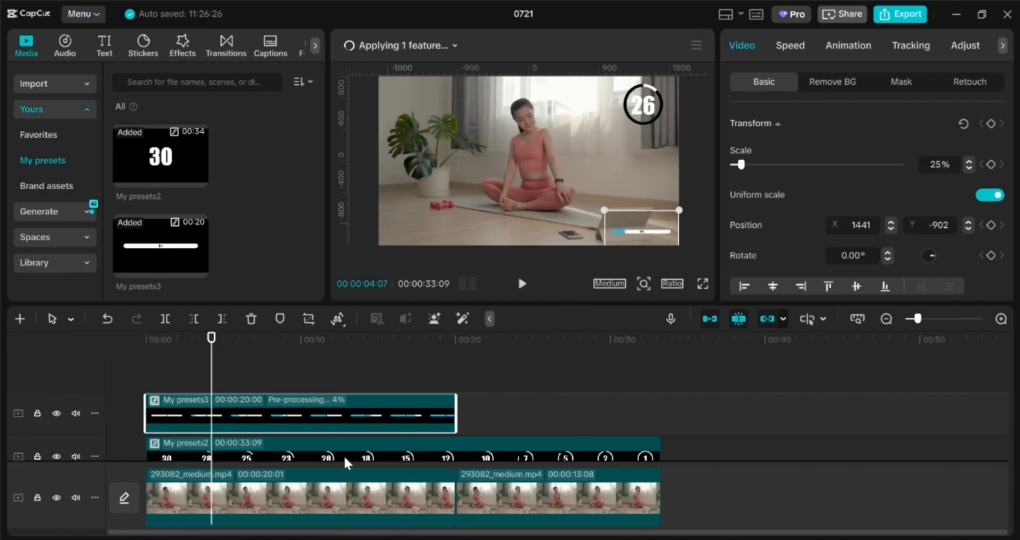
- Open the progress bar preset's compound clip for editing and select the blue bar clip inside it
double_click(261, 412)
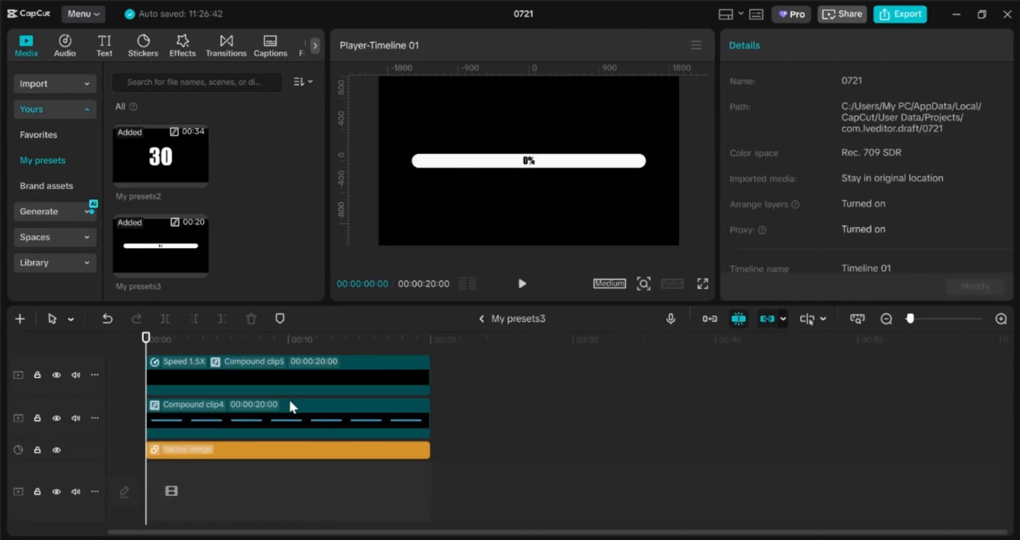
click(234, 420)
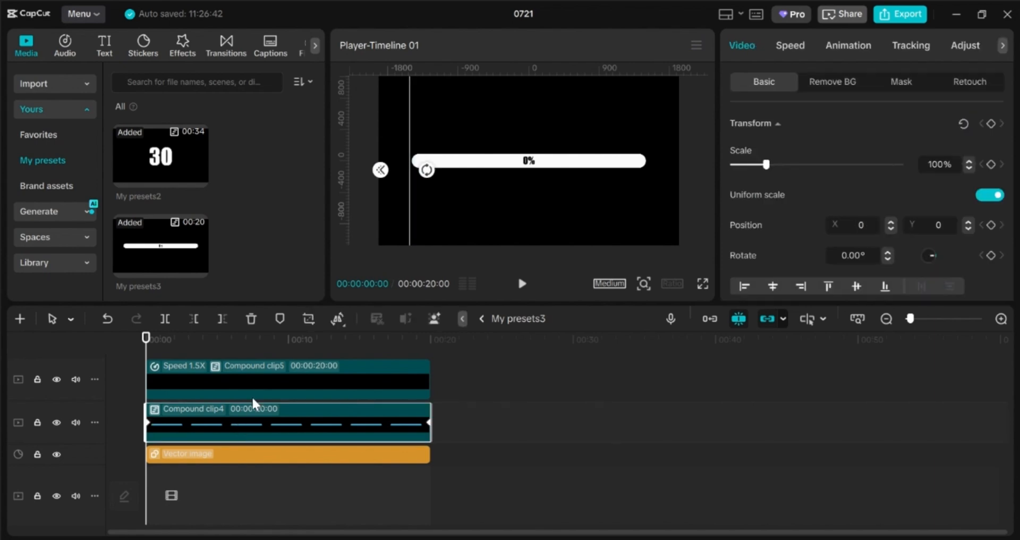